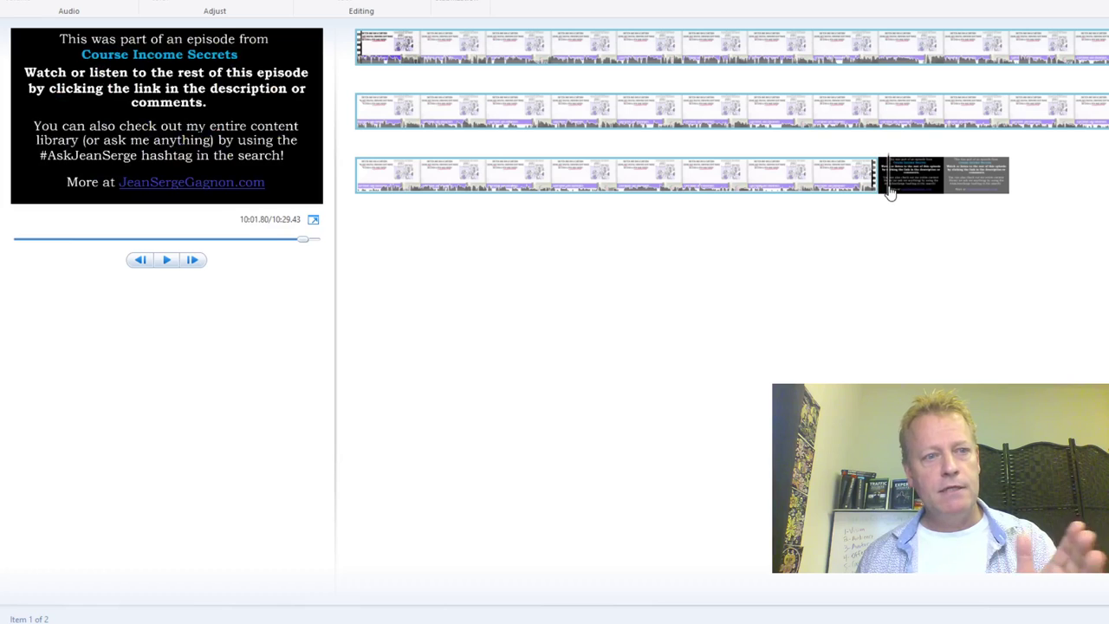
- Preview the cut into the end card at 10:01.80 and select the to-be-continued.png end-card clip
left_click(852, 203)
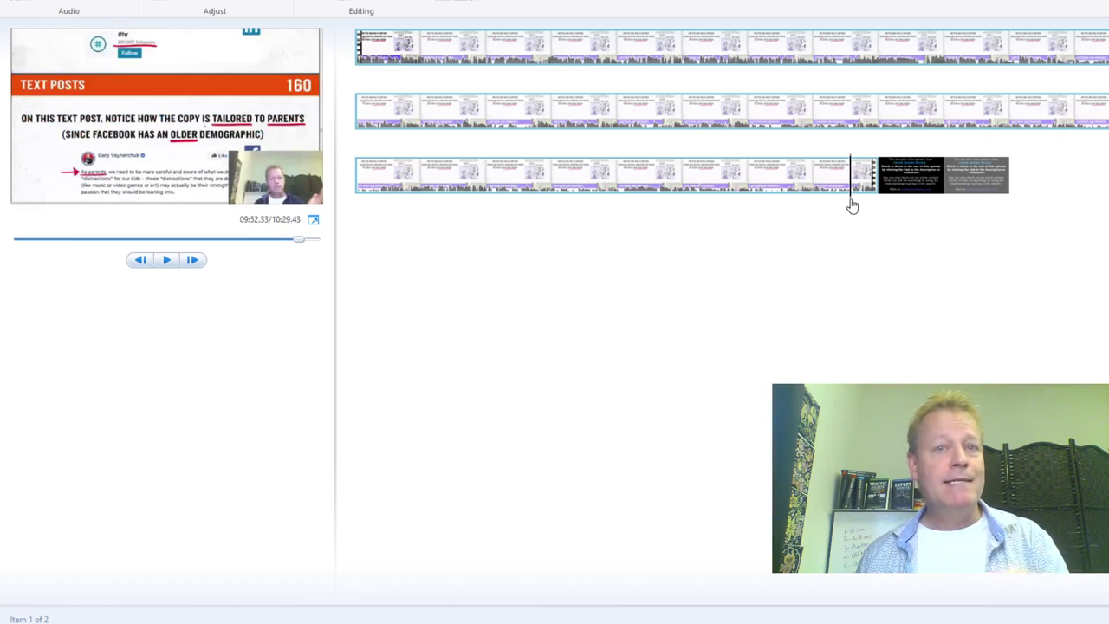
left_click(899, 202)
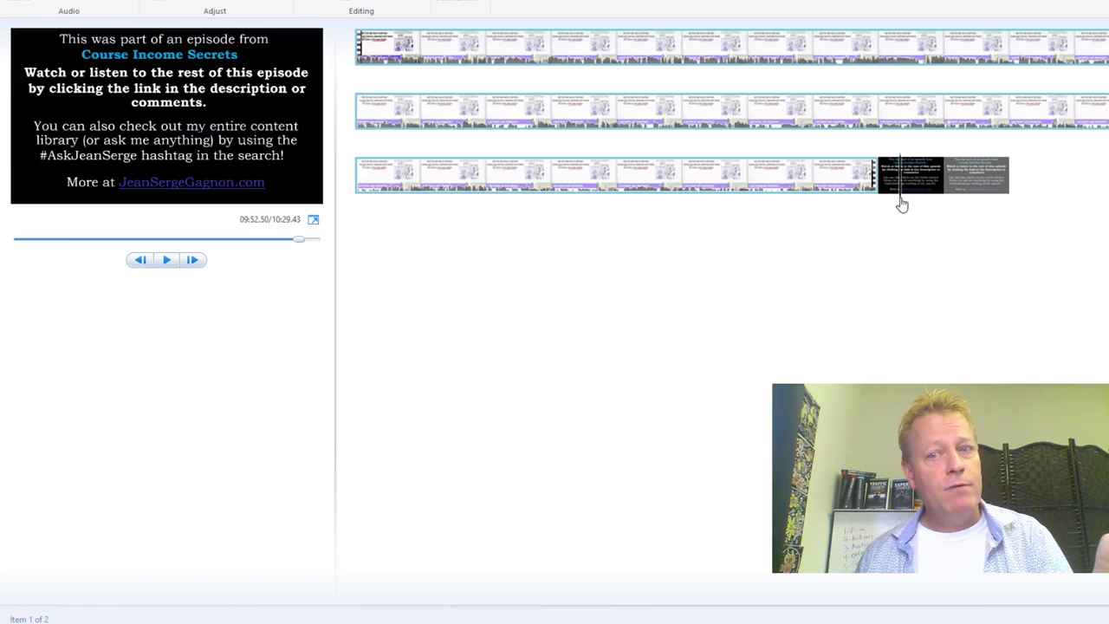
left_click(861, 208)
left_click(871, 205)
left_click(858, 203)
left_click(867, 200)
left_click(885, 199)
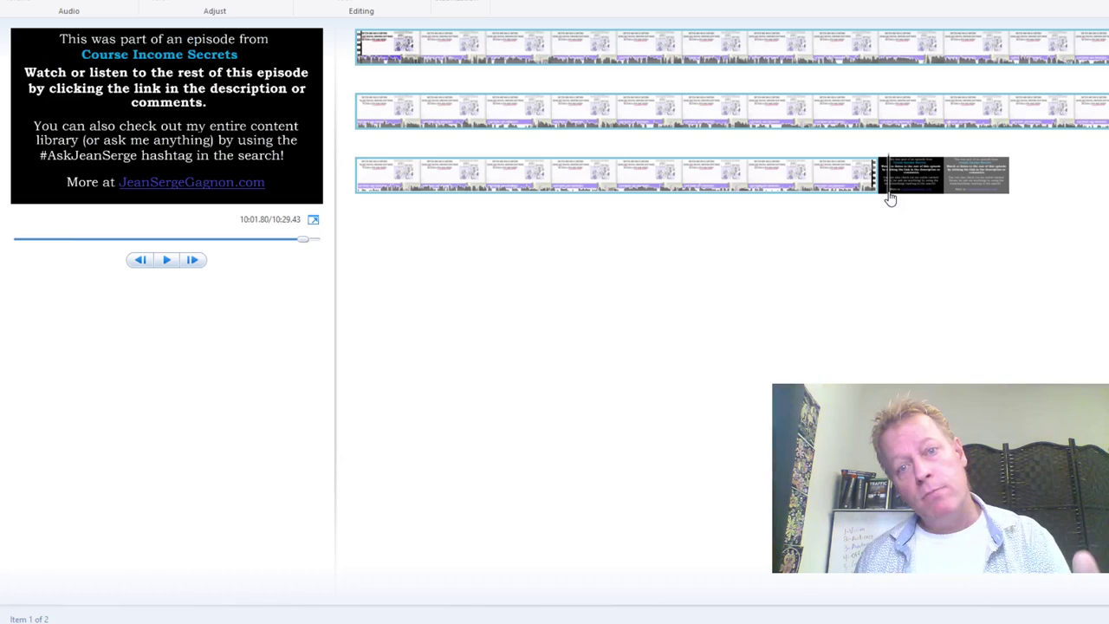
left_click(890, 184)
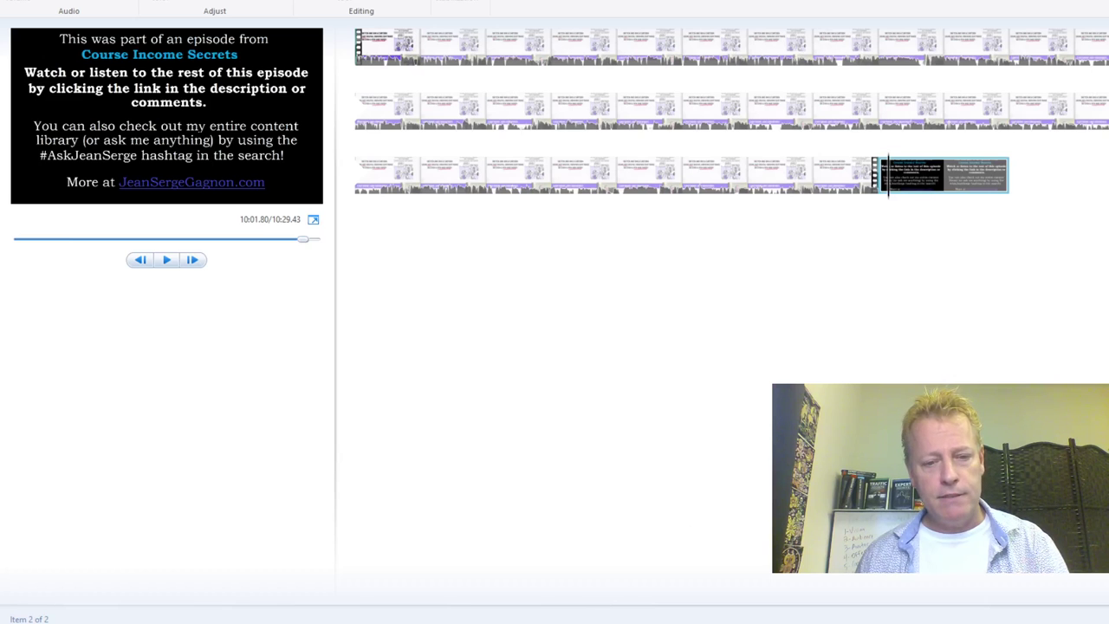
- Play outtro-tobecontinued-withvoice-1920x1080.mp4 from the Course Income Secrets folder
mouse_move(352, 602)
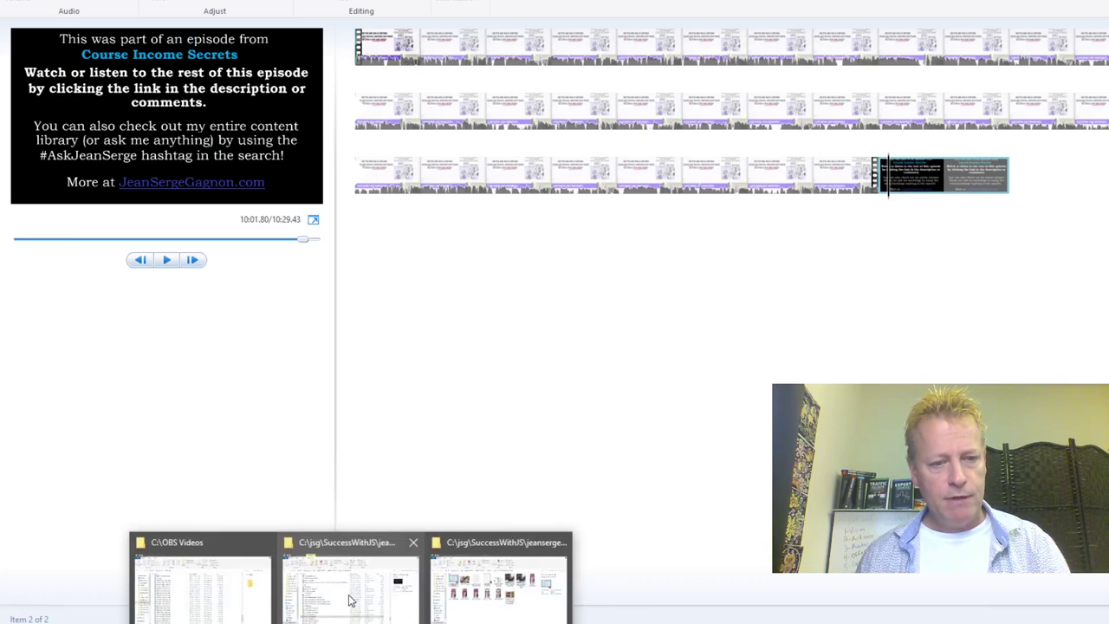
left_click(352, 563)
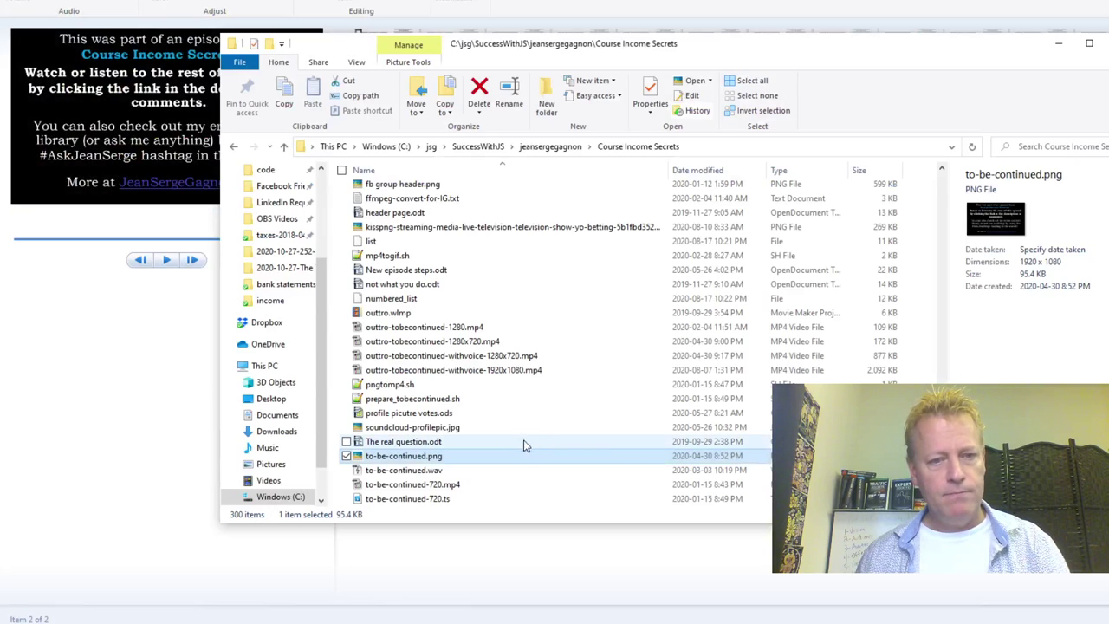
left_click(459, 357)
left_click(531, 371)
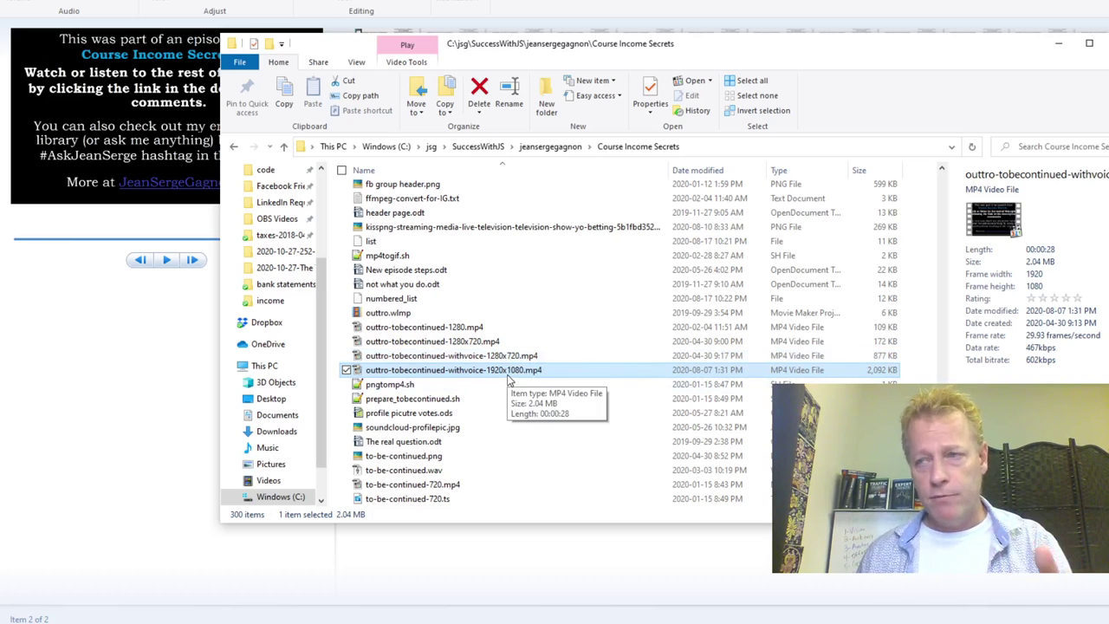
double_click(498, 373)
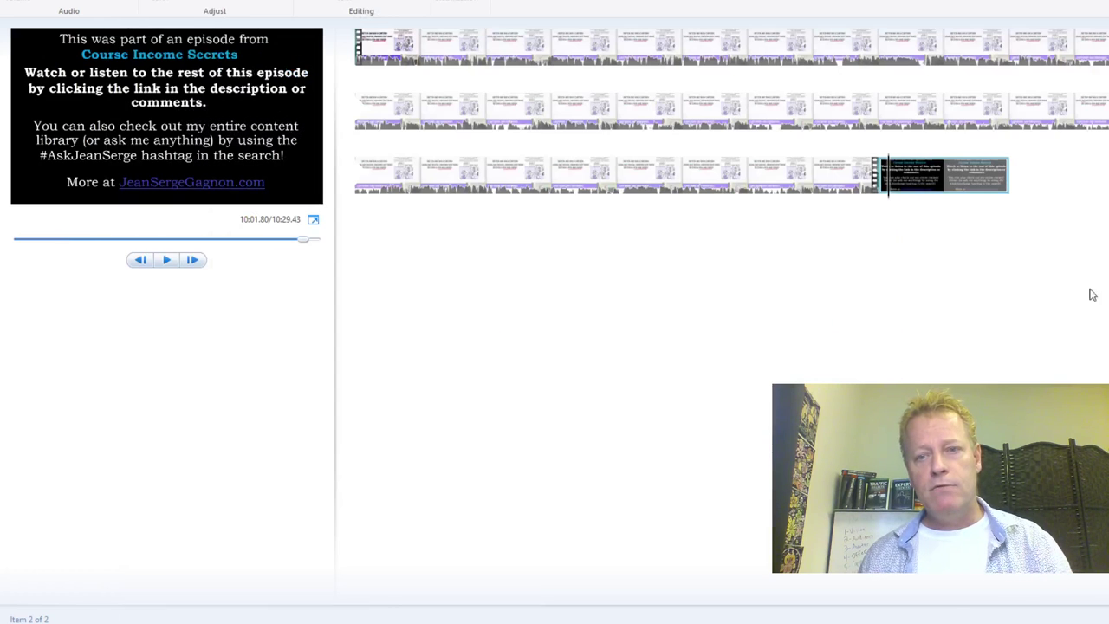
- Delete the old end card and add the voiced outro mp4 at the end of the storyboard
left_click(929, 181)
key("Delete")
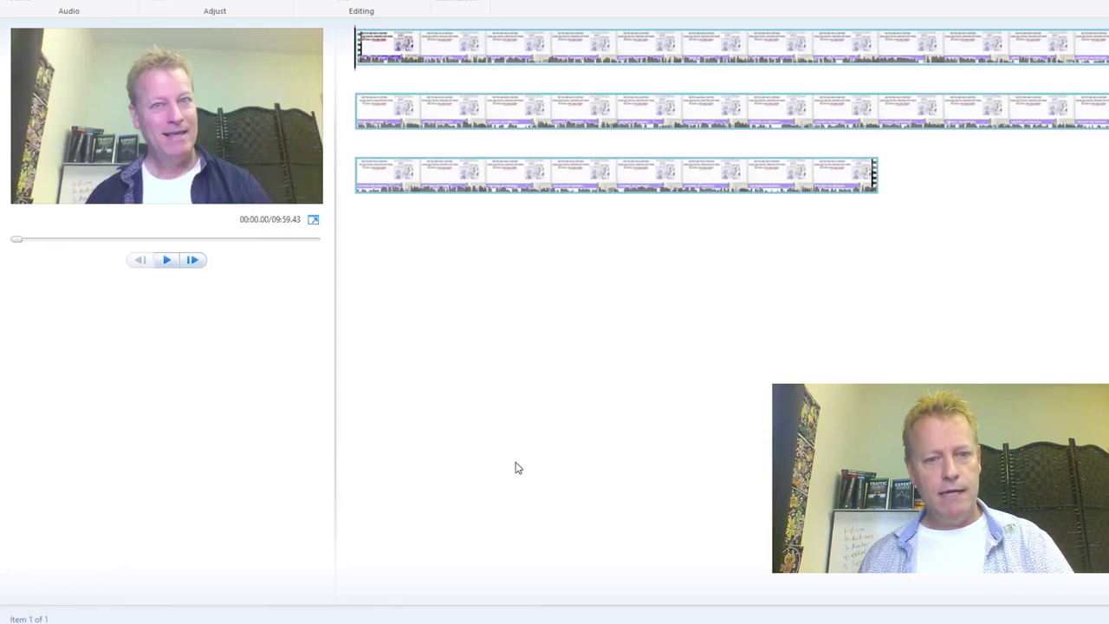
key("alt+Tab")
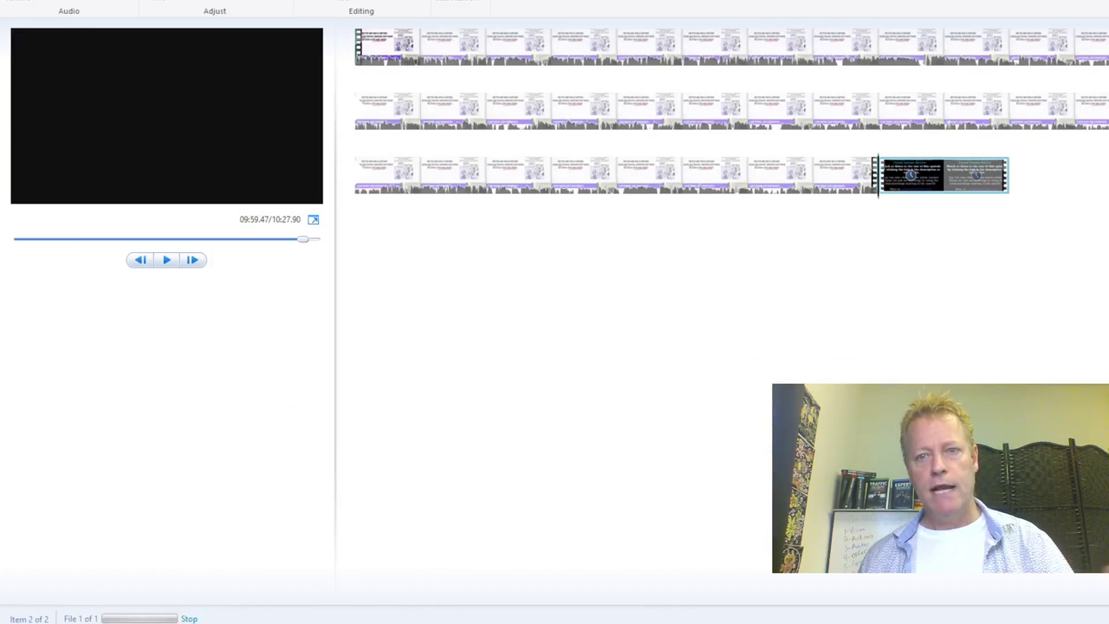
right_click(936, 198)
left_click(905, 206)
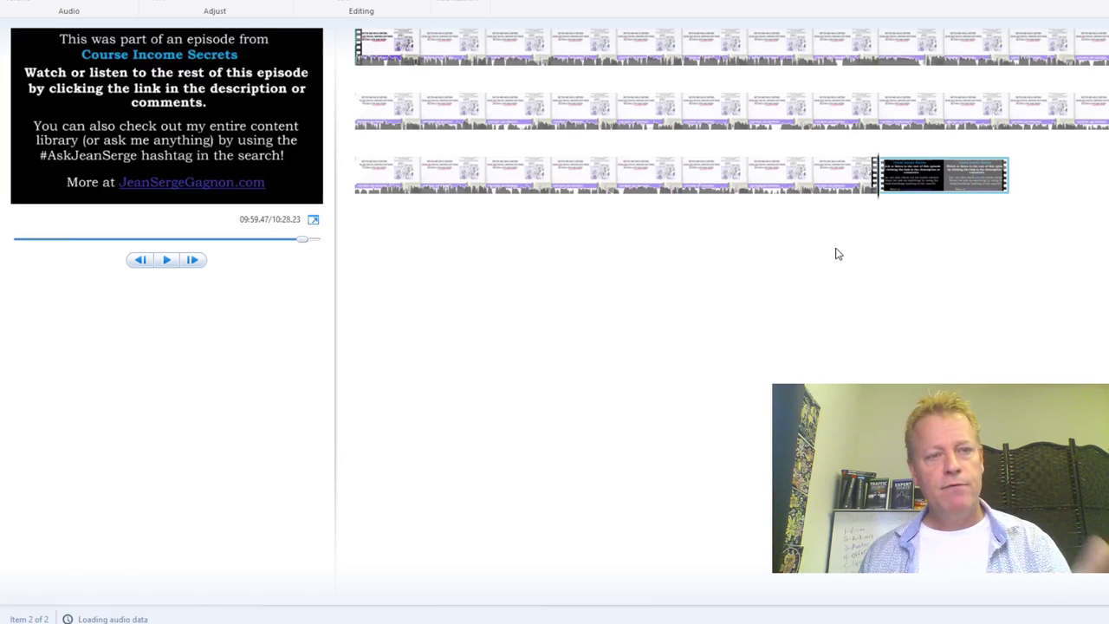
left_click(842, 192)
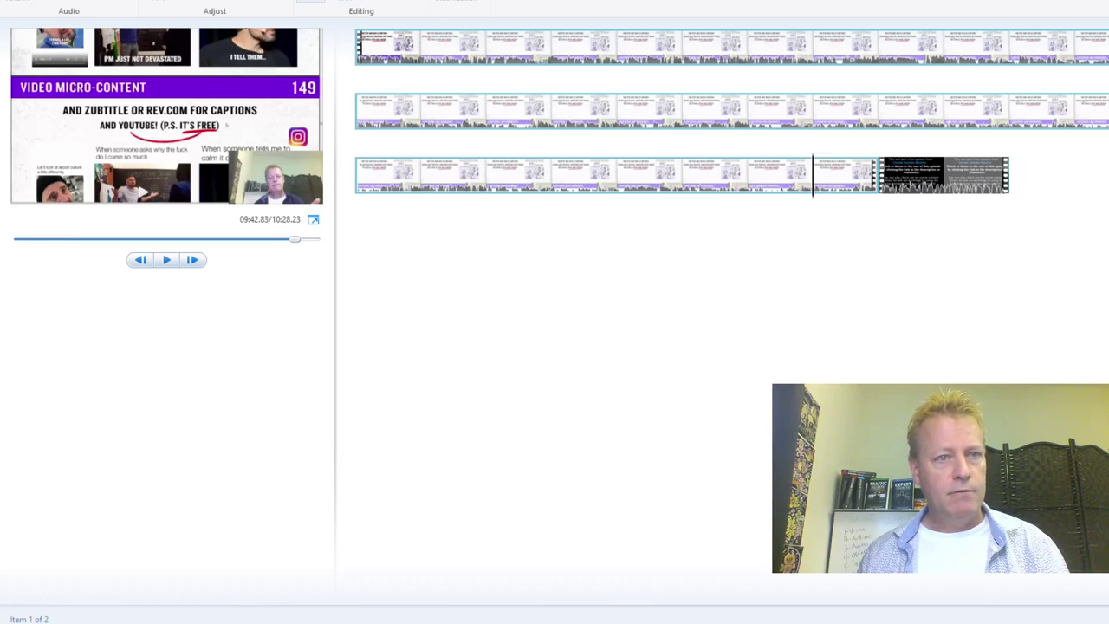
- Split and delete the episode's tail at 09:42.83, 09:35.87 and 09:18.90
key("m")
key("Delete")
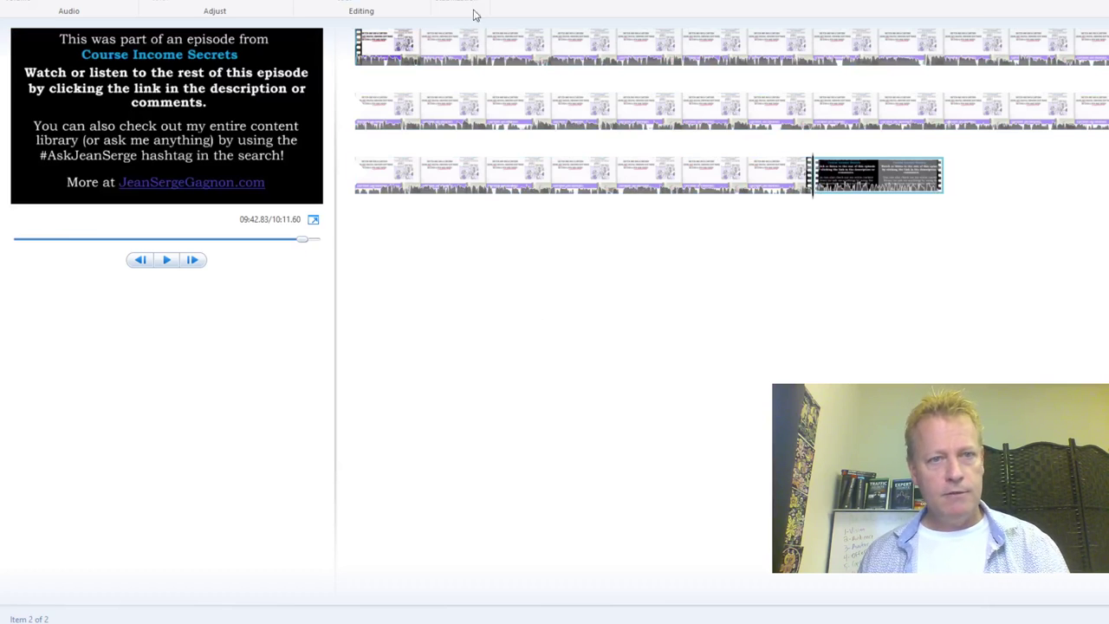
left_click(786, 198)
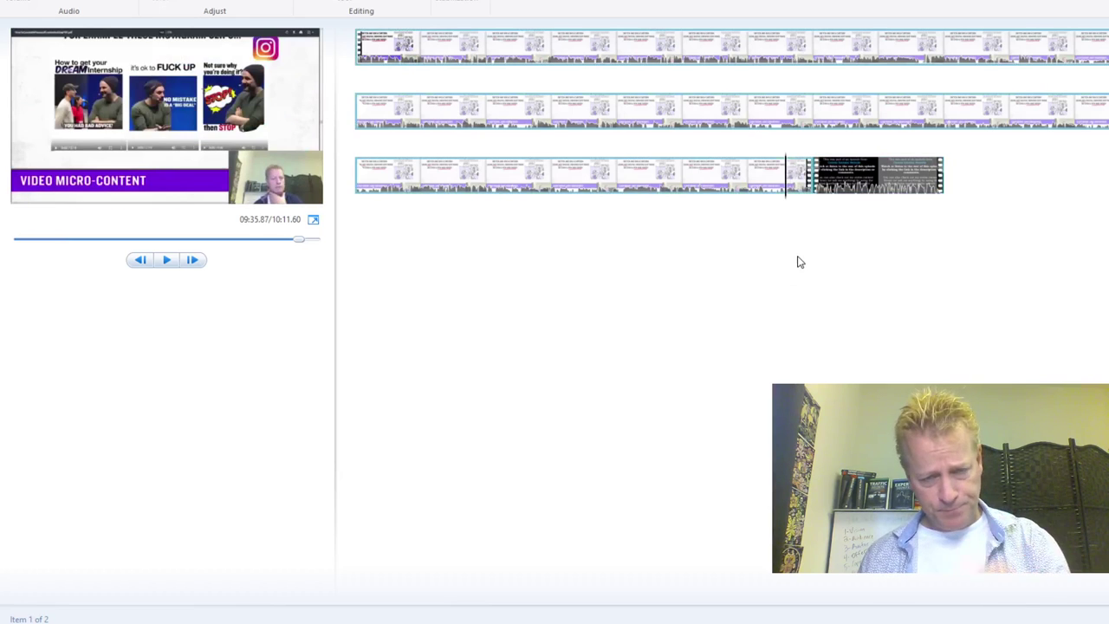
left_click(312, 2)
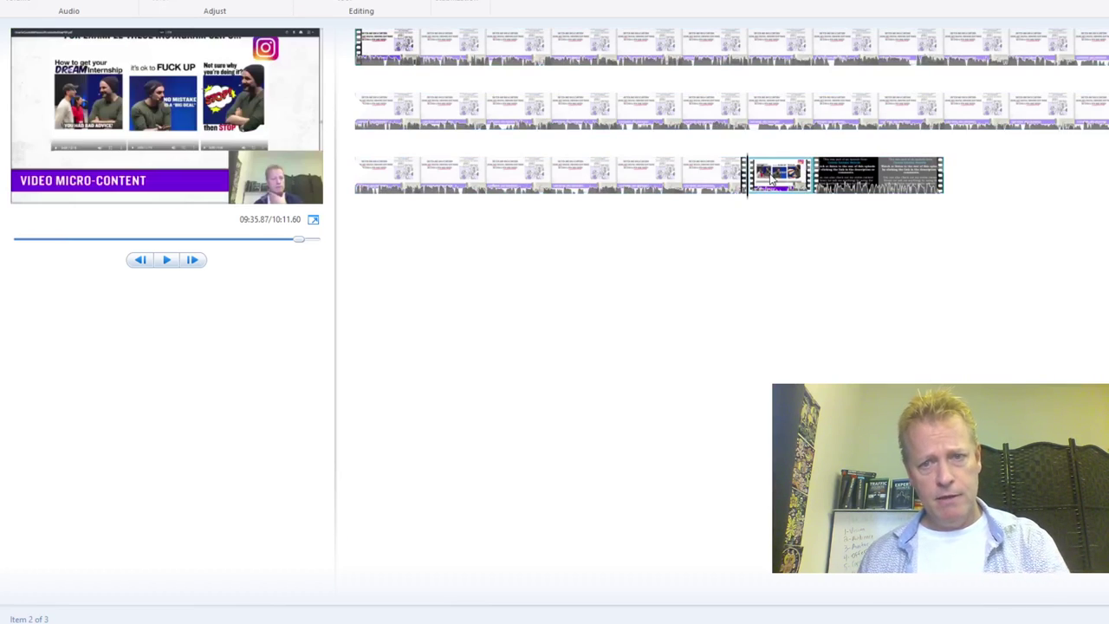
key("Delete")
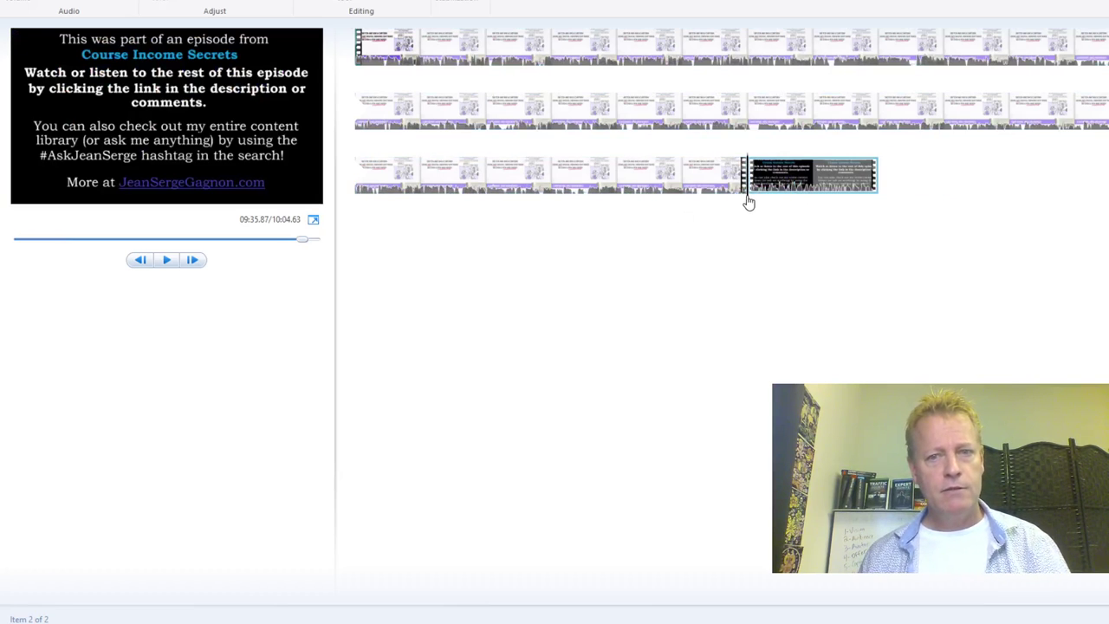
left_click(701, 210)
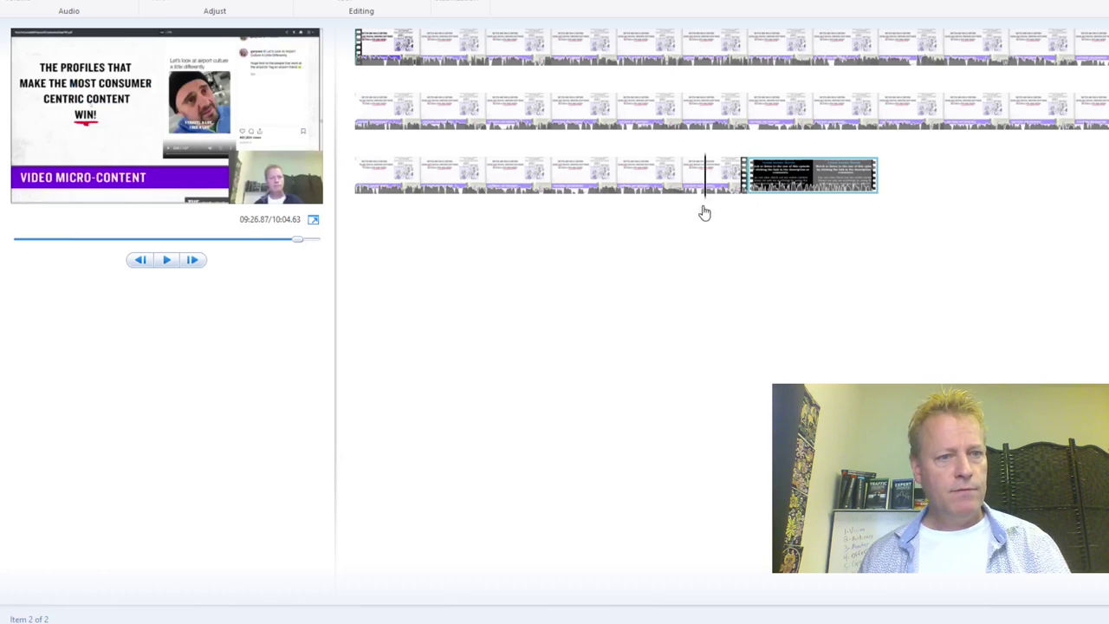
left_click(684, 211)
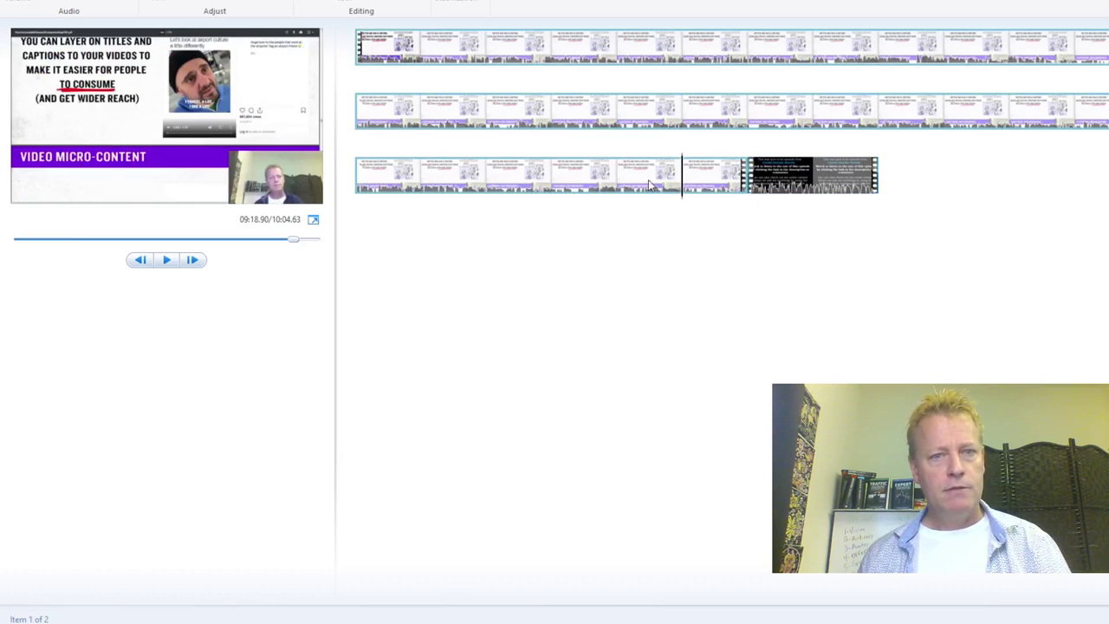
key("m")
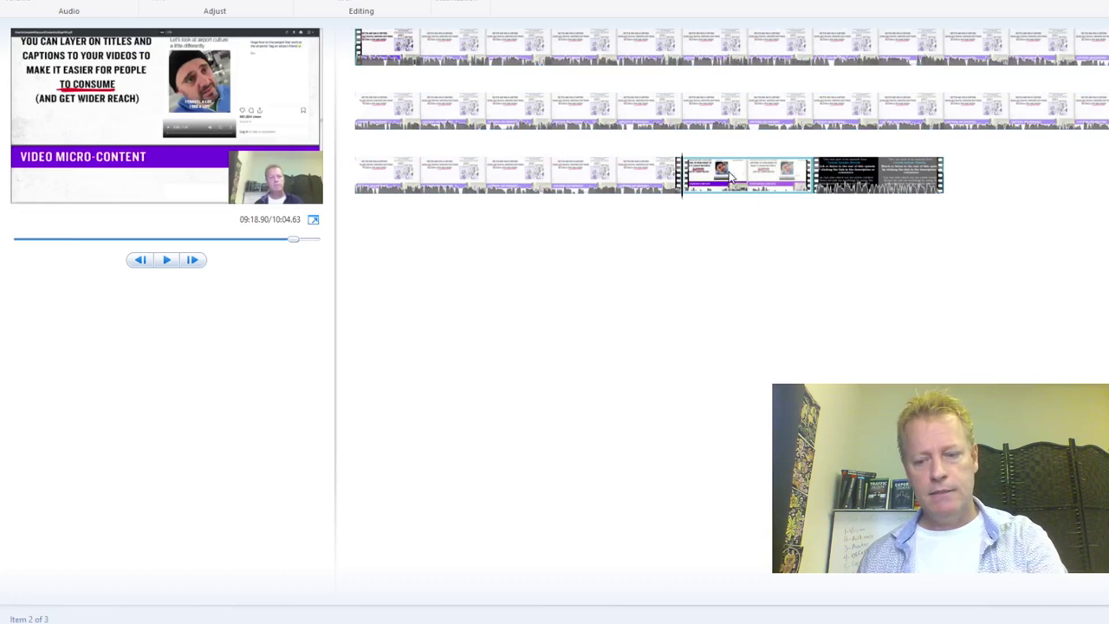
key("Delete")
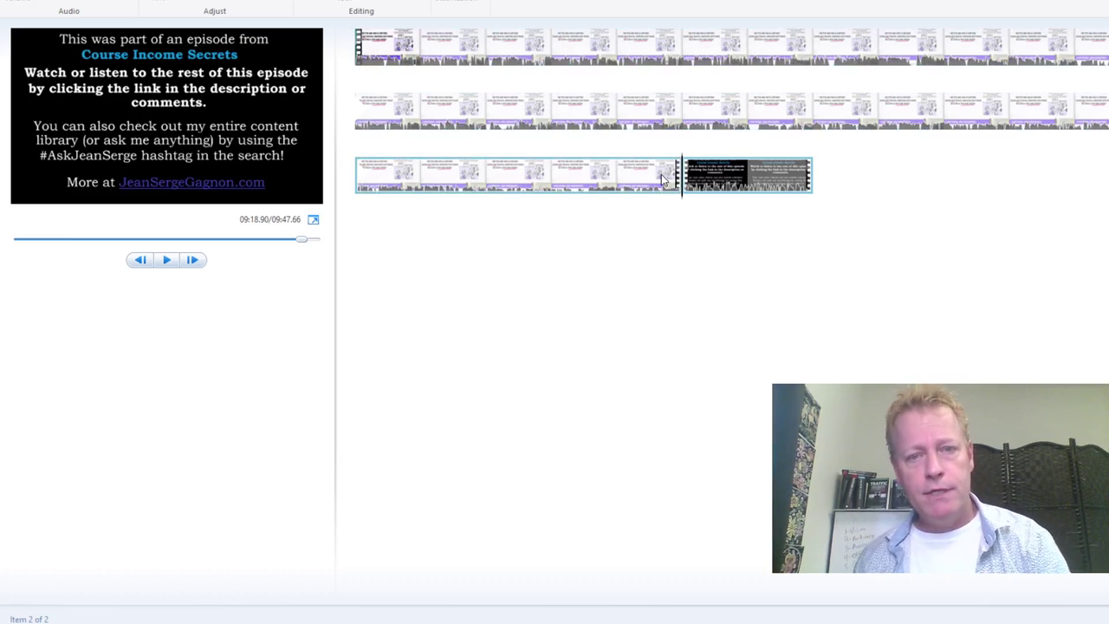
- Set the episode clip's audio fade speed to Slow
left_click(617, 173)
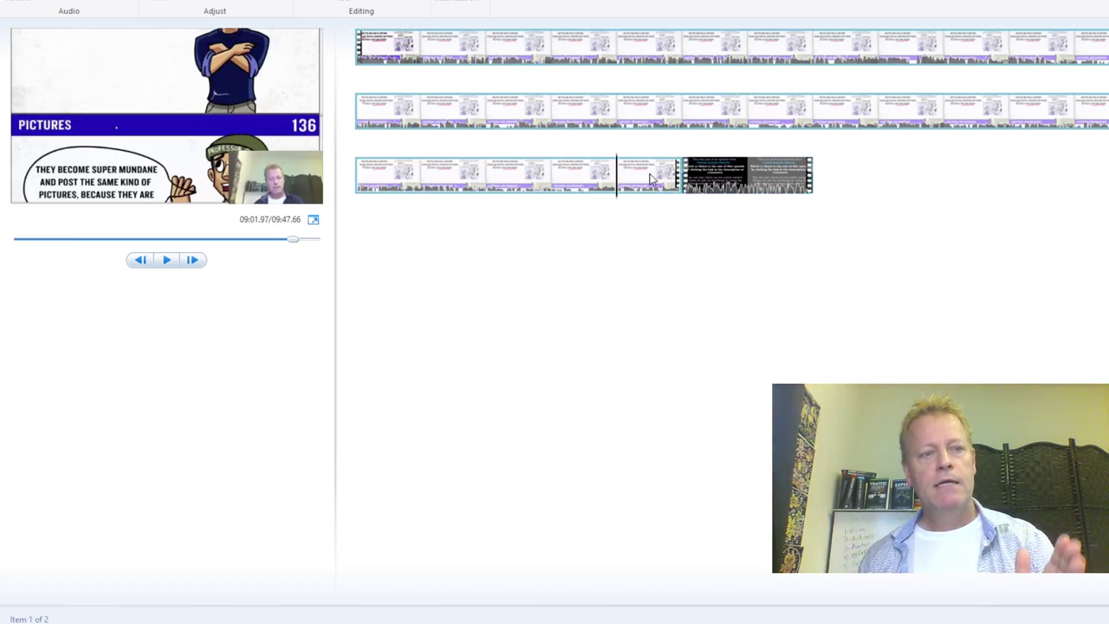
left_click(112, 3)
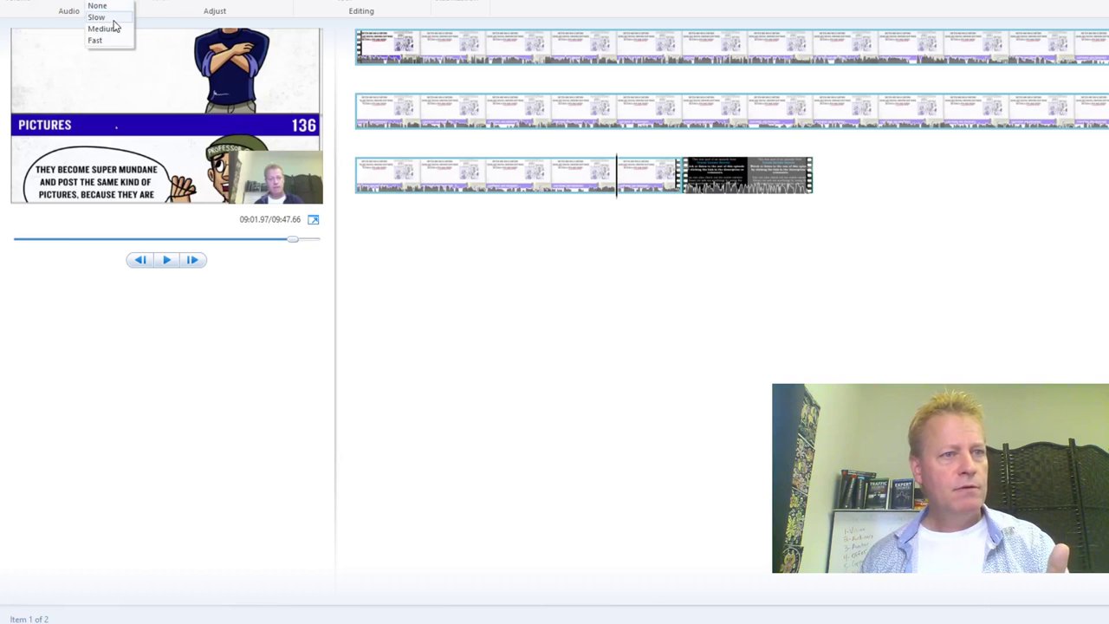
left_click(111, 18)
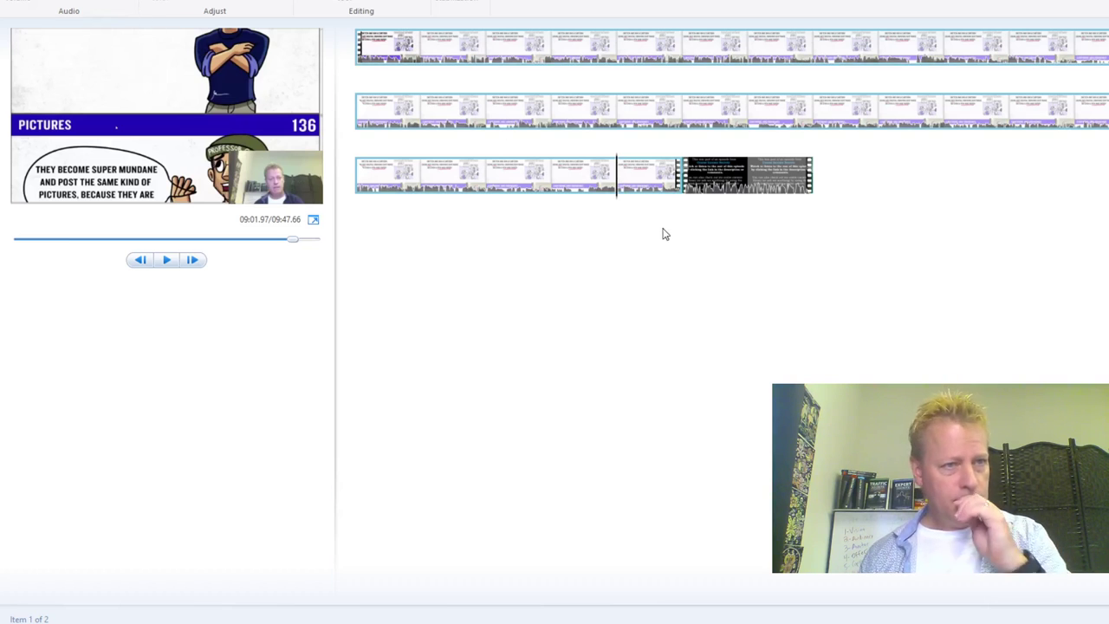
- Preview the movie from 09:13.23 up to the end card
left_click(173, 1)
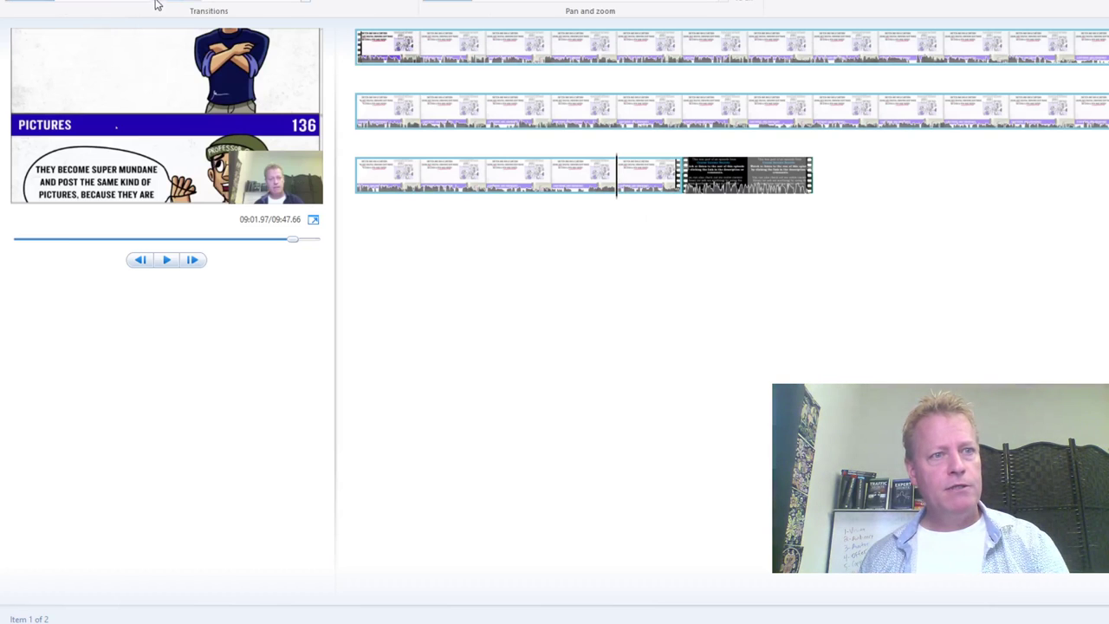
left_click(650, 191)
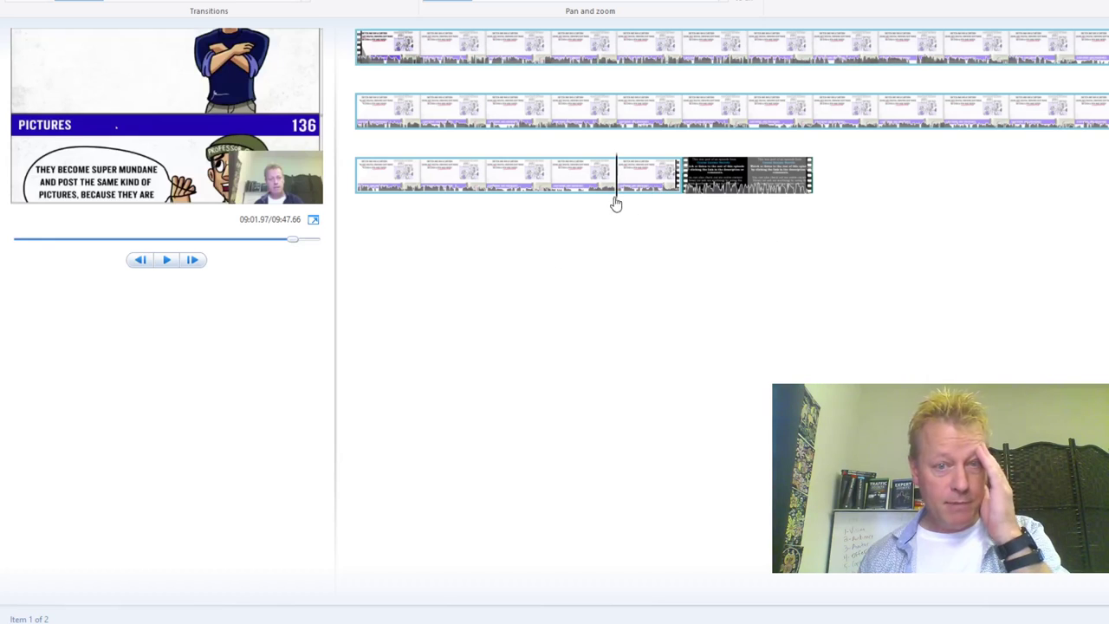
left_click(631, 196)
left_click(658, 198)
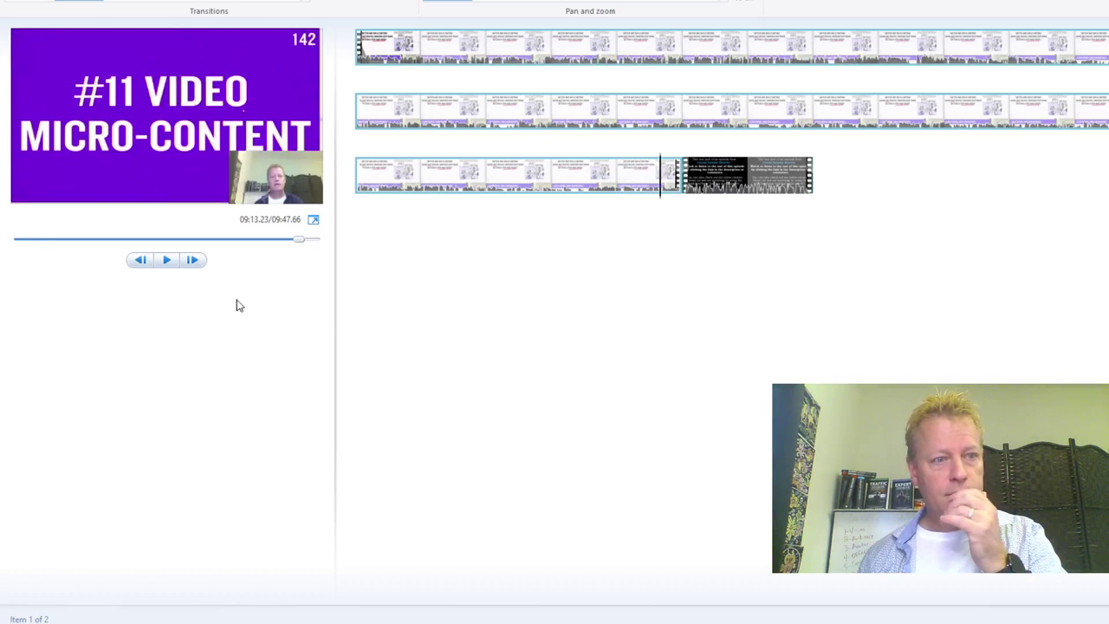
left_click(168, 261)
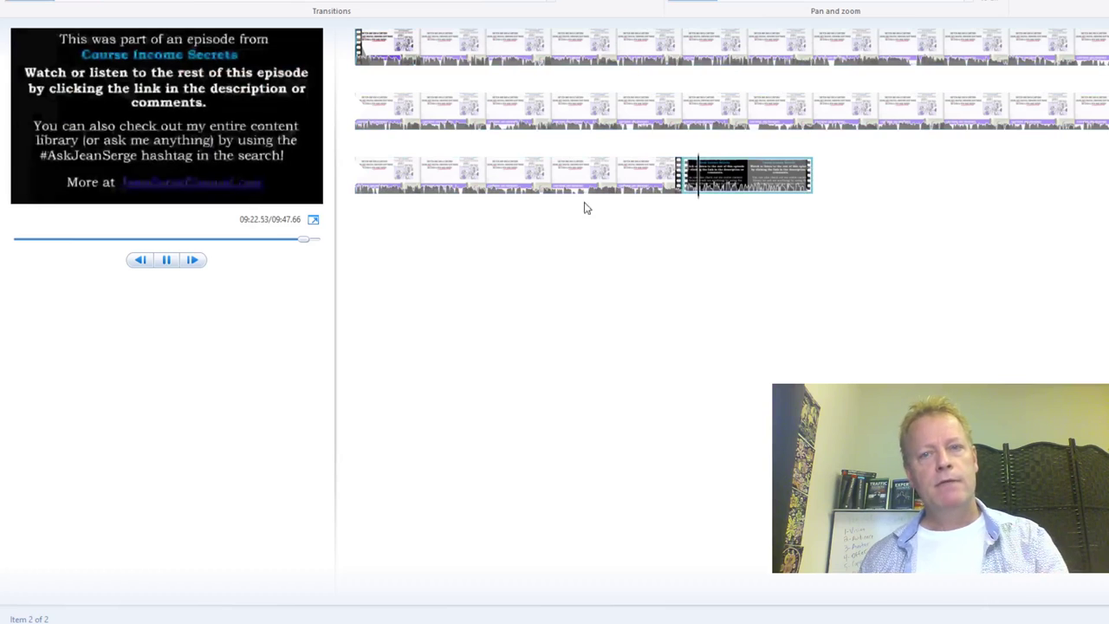
left_click(166, 260)
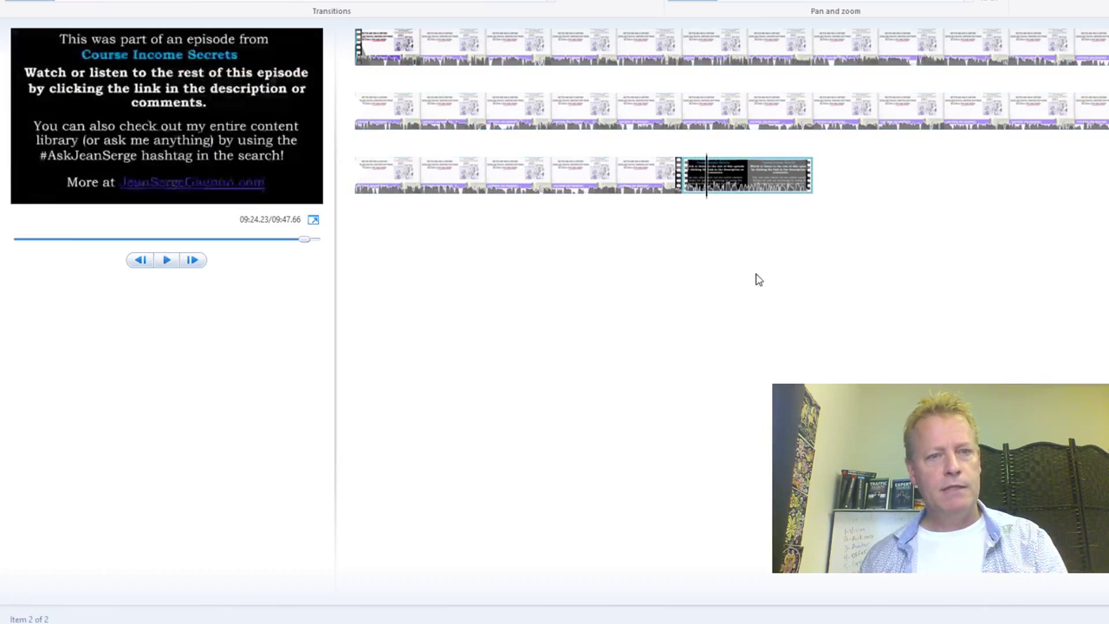
left_click_drag(705, 203, 682, 205)
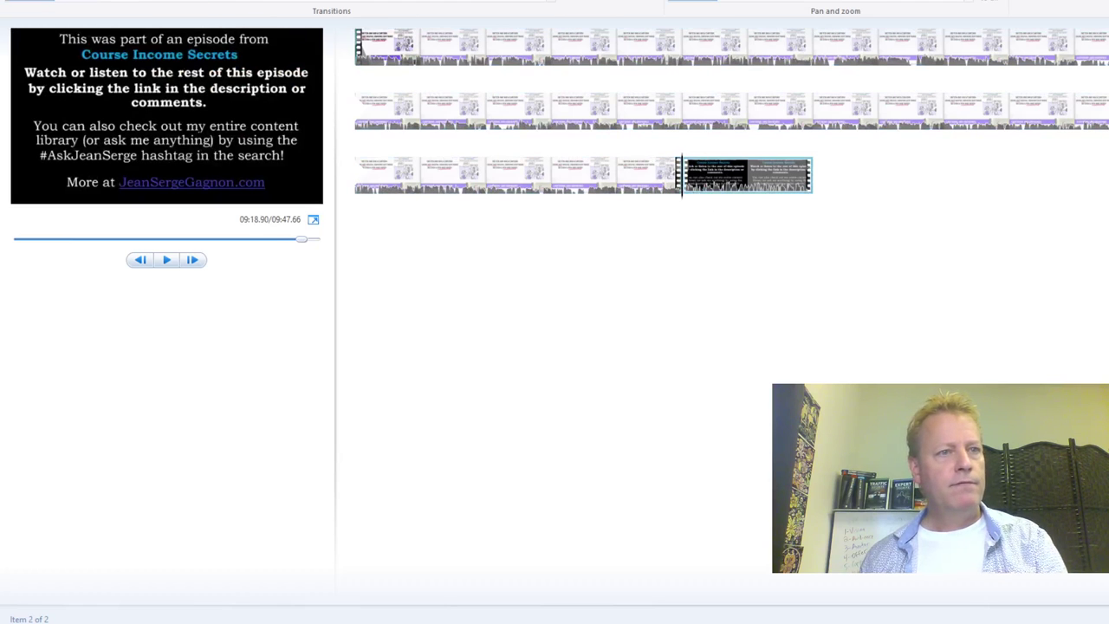
- Give the end card a Diagonal - cross out transition lasting 2.00 seconds
left_click(164, 2)
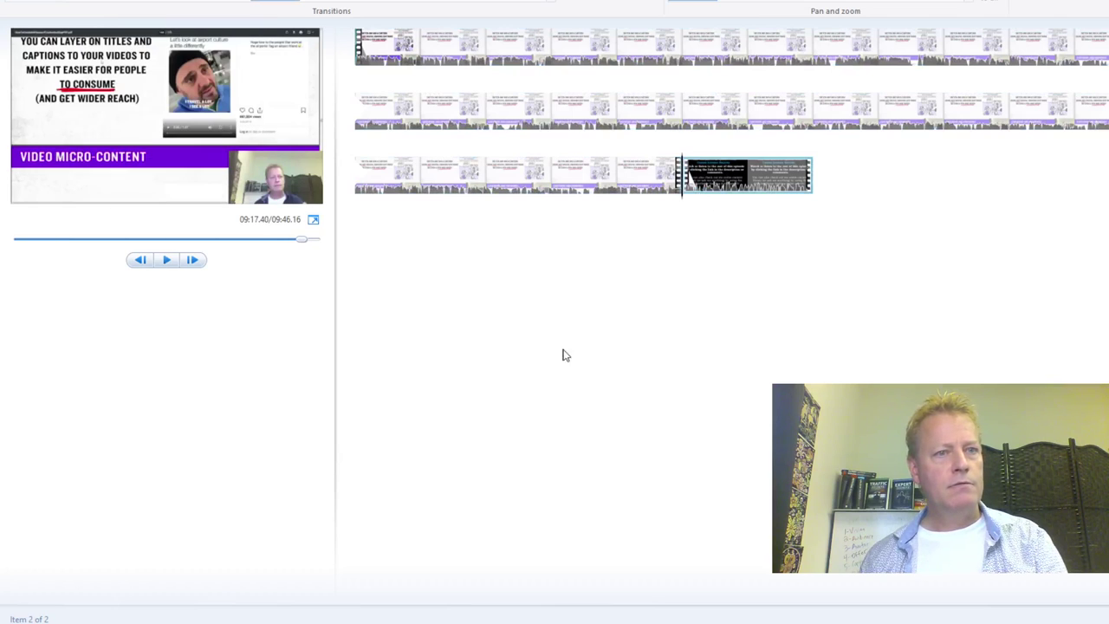
mouse_move(686, 196)
left_mouse_down()
mouse_move(668, 196)
mouse_move(687, 198)
left_mouse_up()
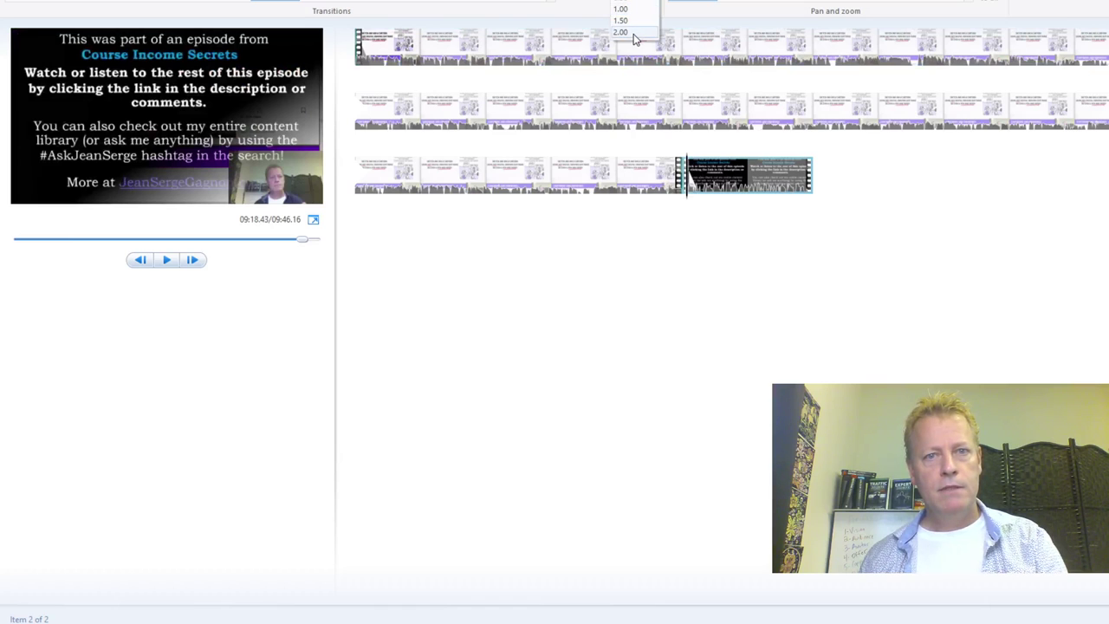
left_click(632, 35)
left_click(665, 198)
left_click(662, 198)
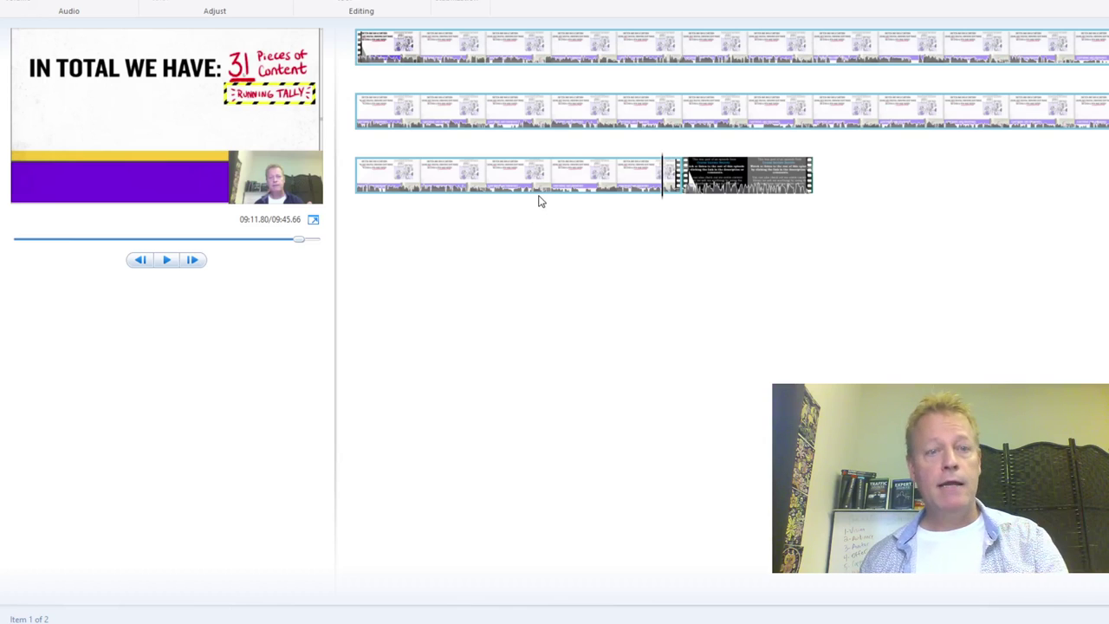
left_click(617, 183)
left_click(167, 260)
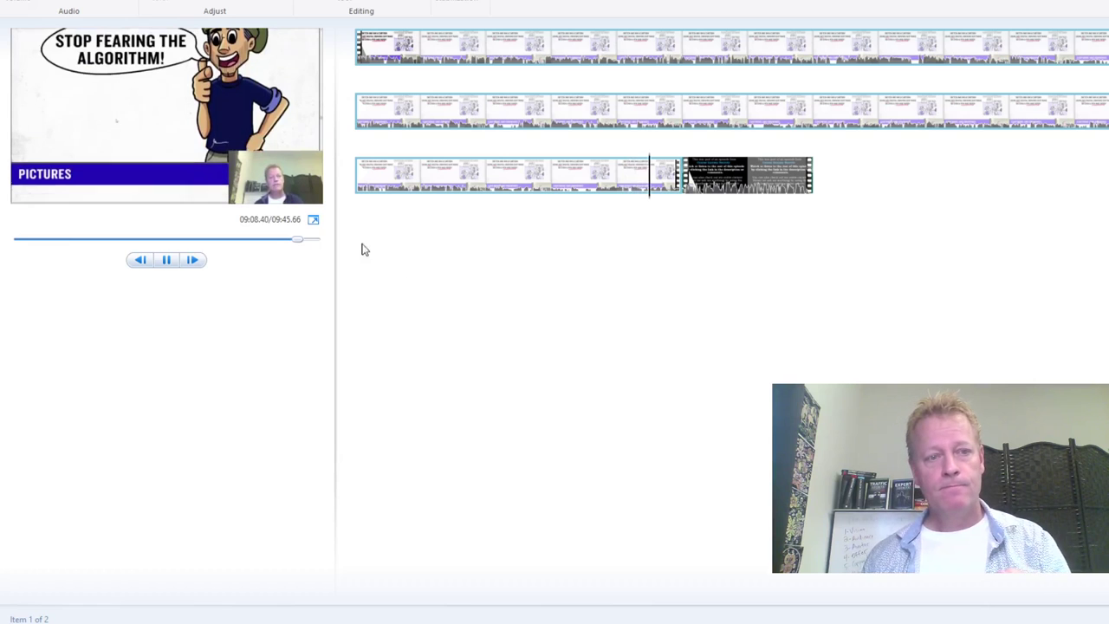
left_click(315, 219)
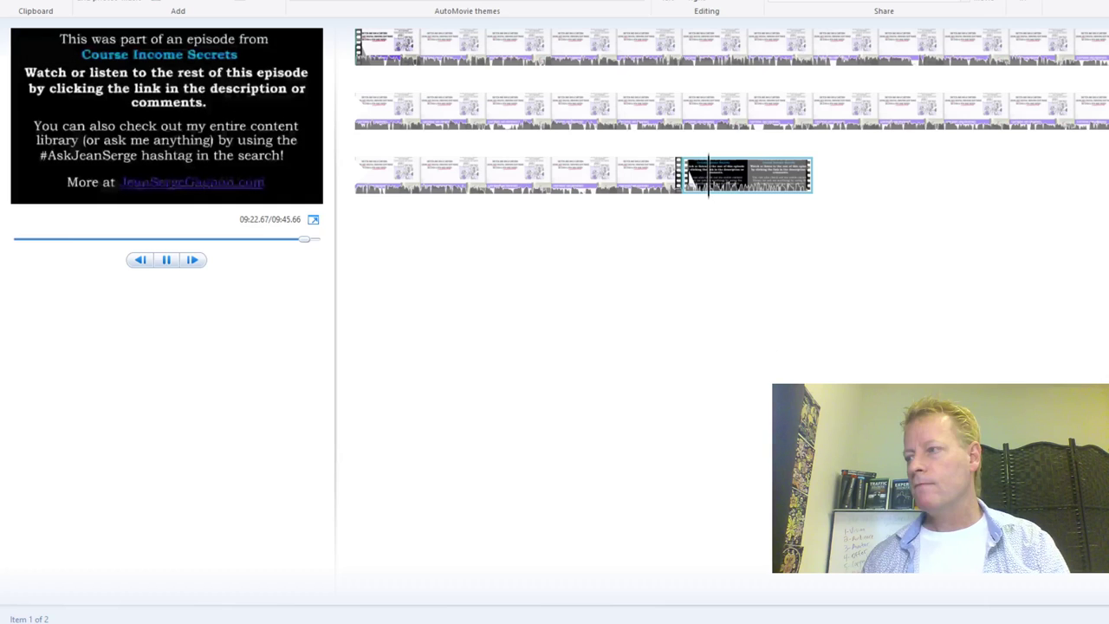
key("space")
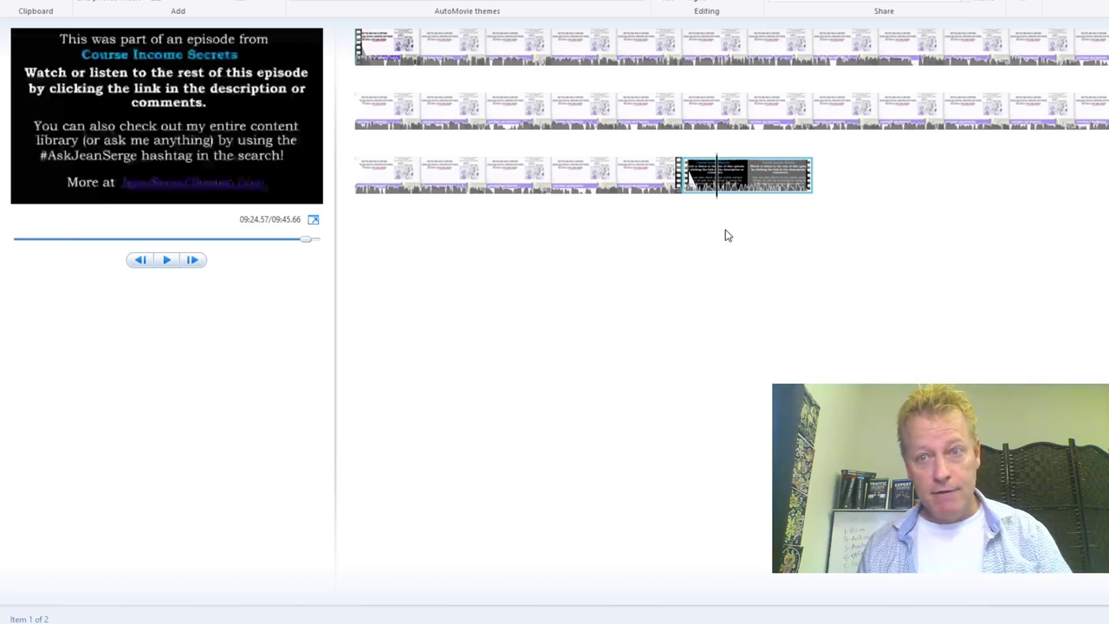
left_click(988, 4)
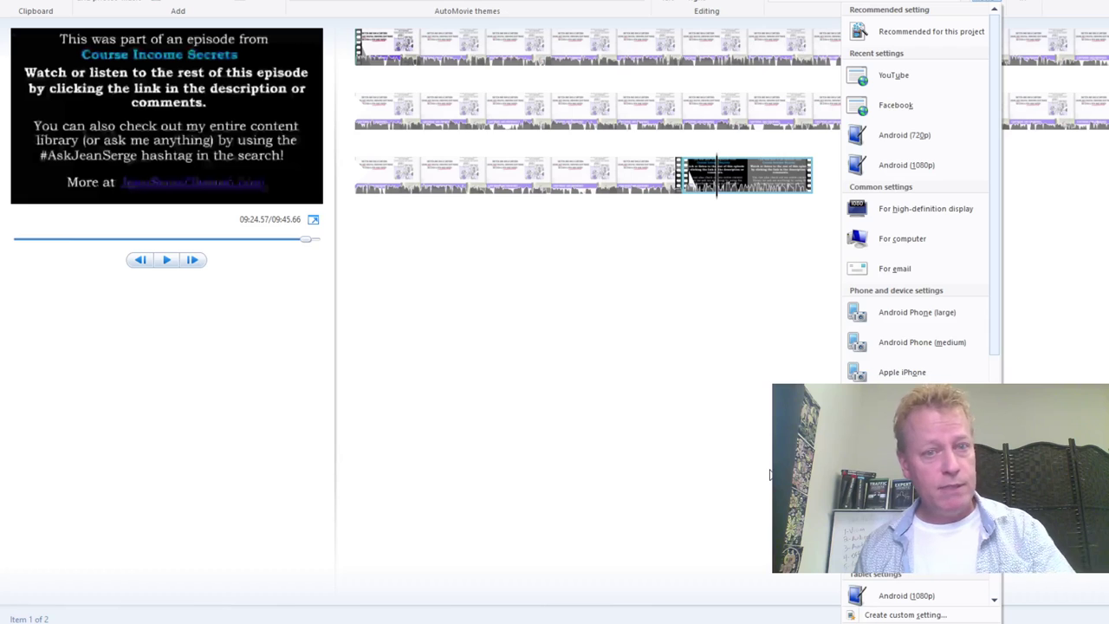
left_click(736, 352)
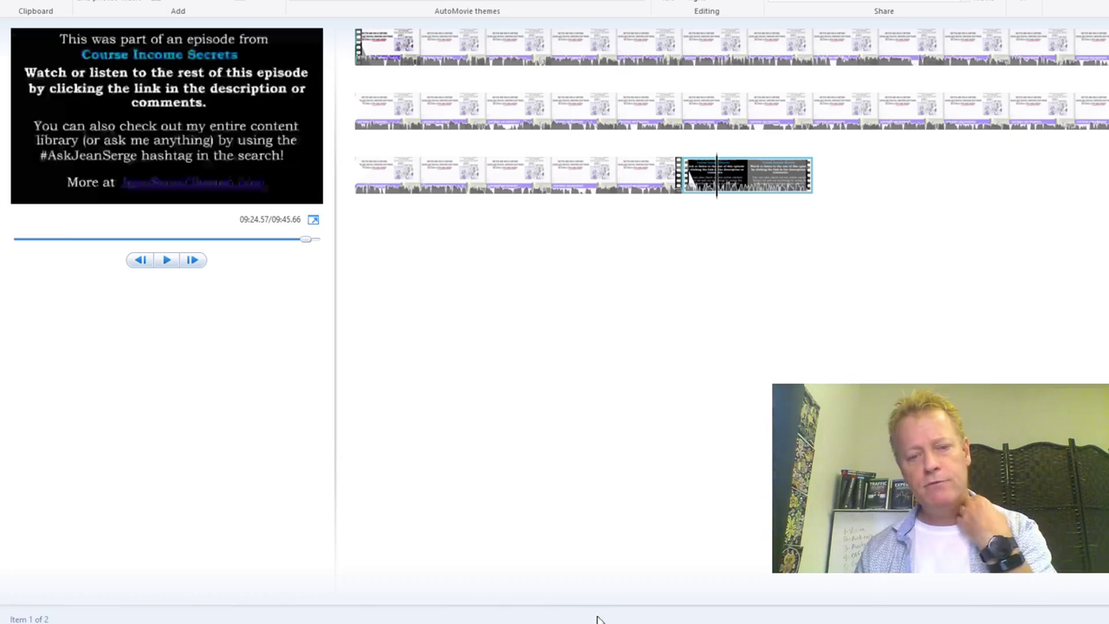
mouse_move(417, 622)
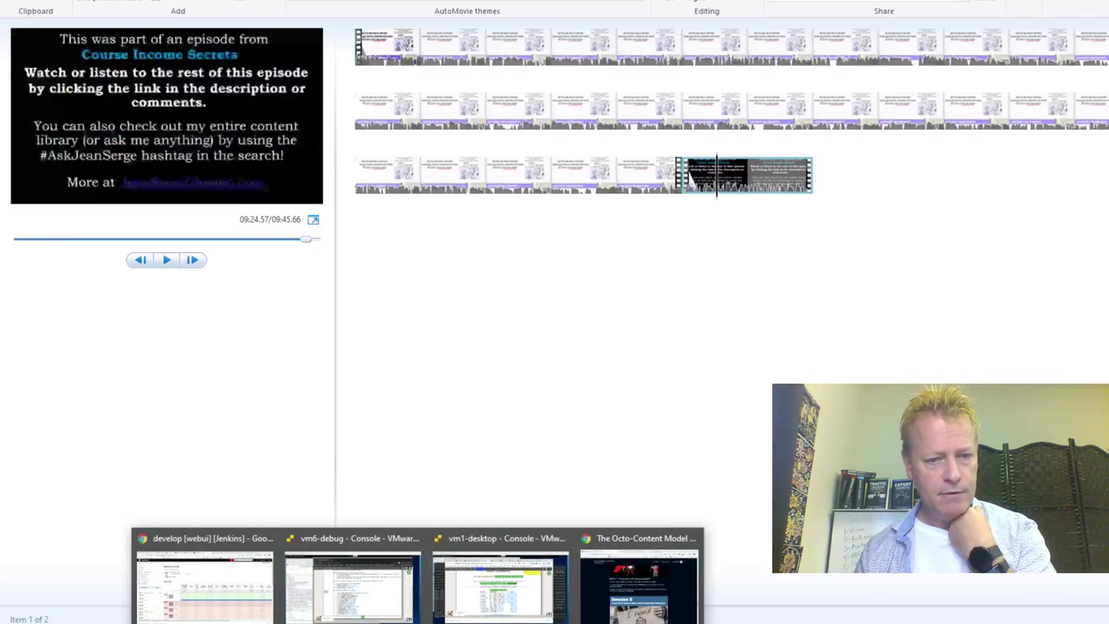
mouse_move(353, 622)
left_click(480, 602)
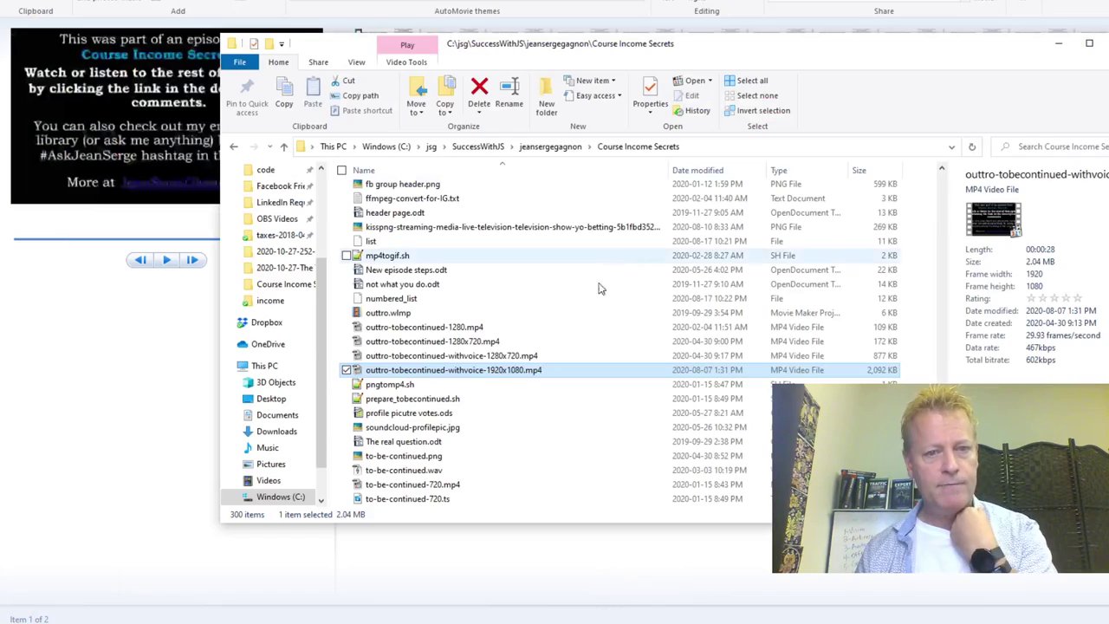
scroll(544, 371, "up", 10)
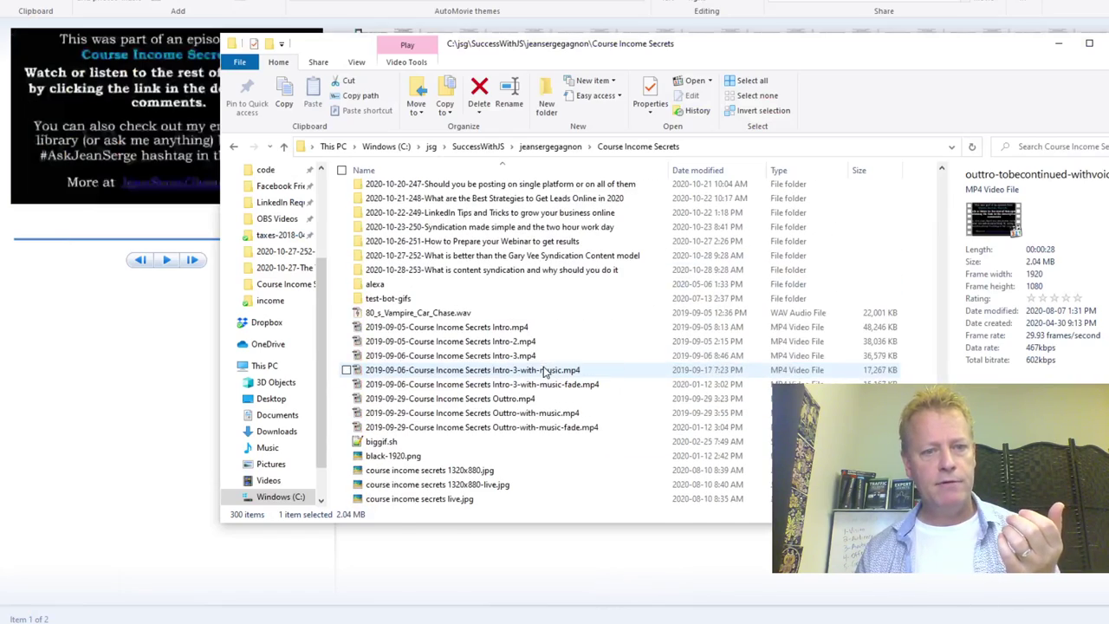
double_click(492, 257)
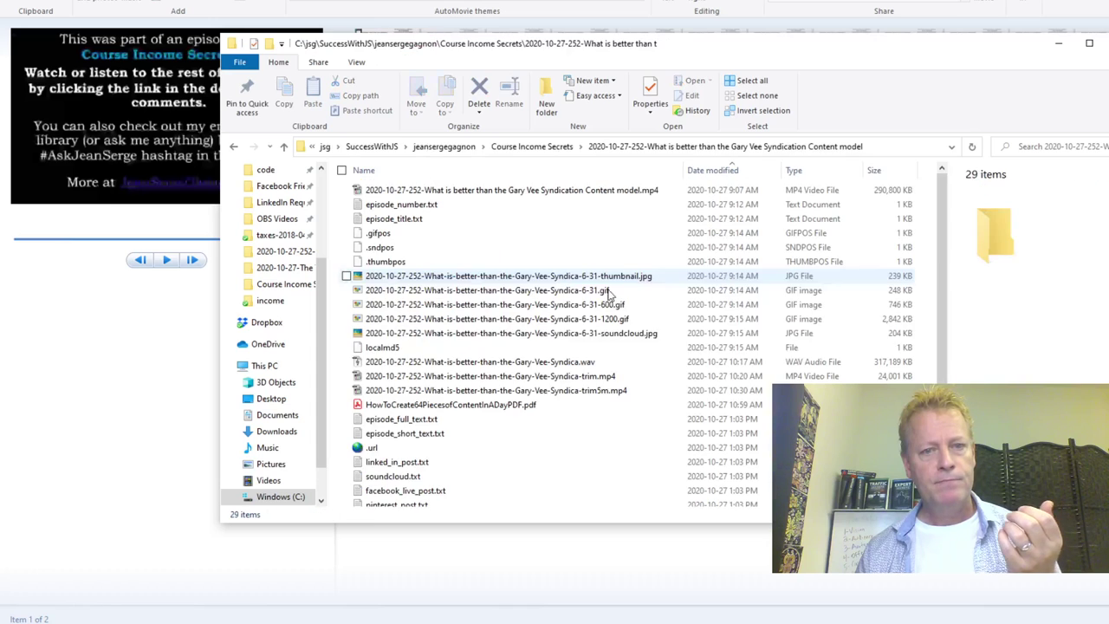
- View the generated thumbnail, the 600-wide GIF and the soundcloud.jpg cover image
left_click(577, 276)
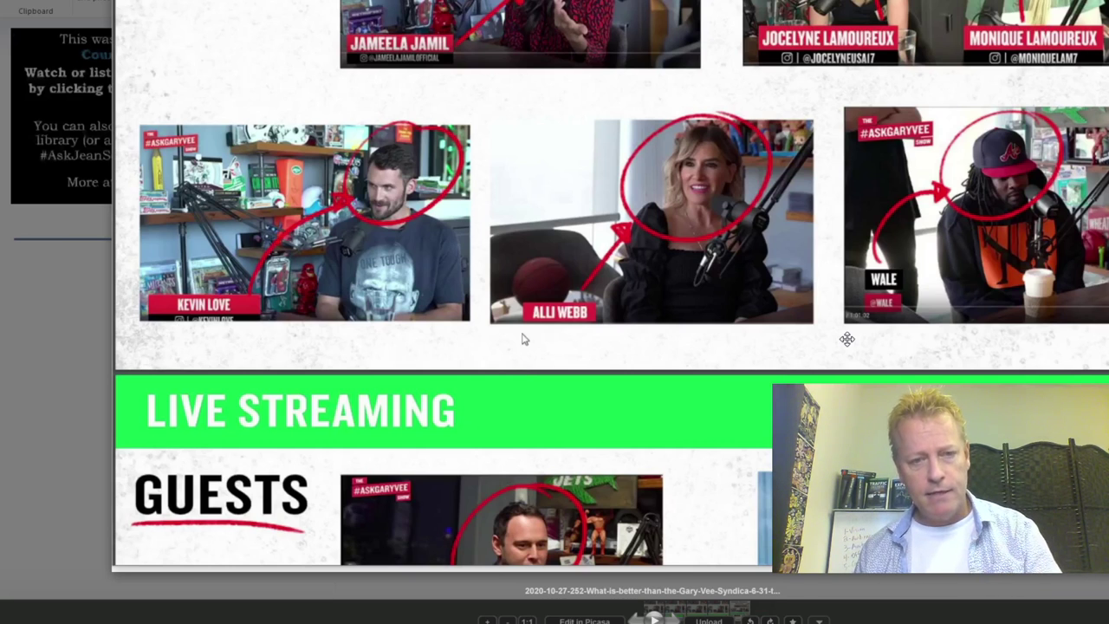
key("Escape")
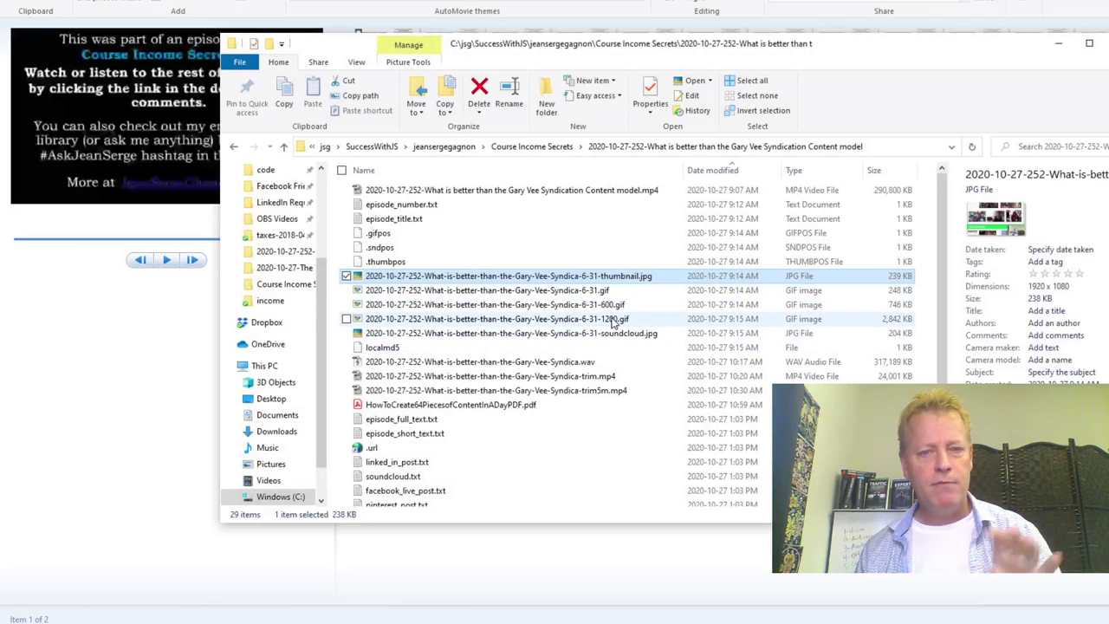
left_click(608, 307)
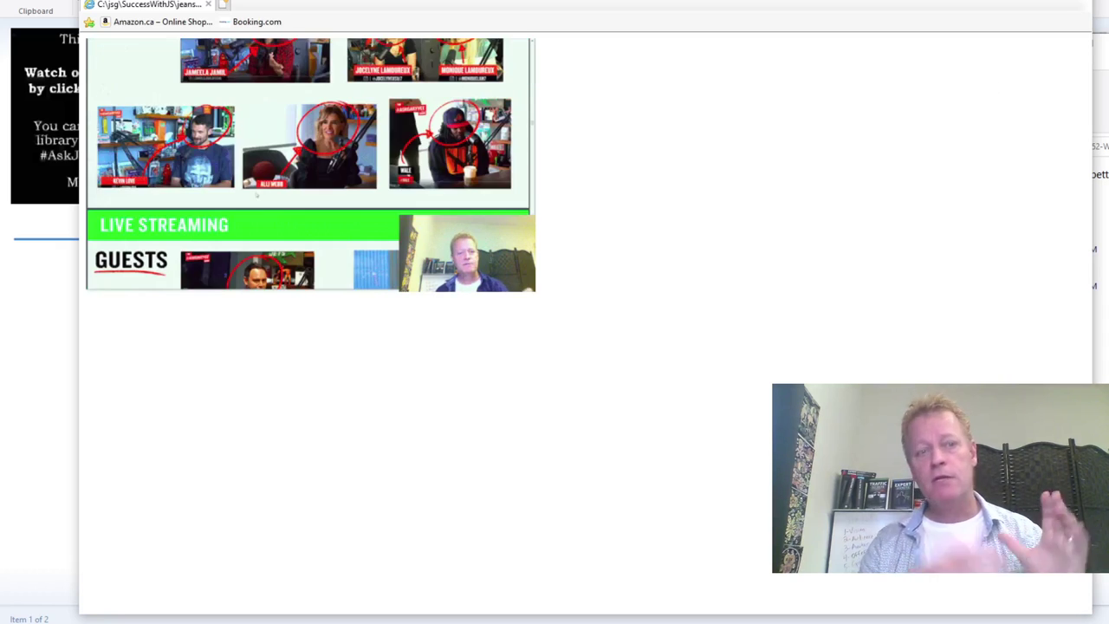
key("ctrl+w")
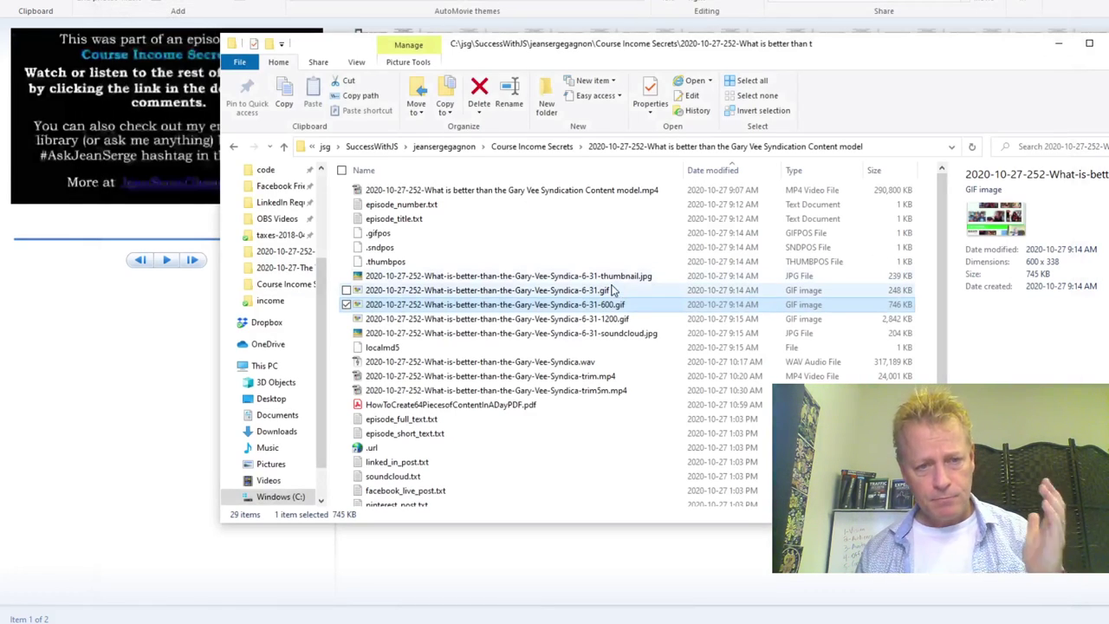
double_click(612, 334)
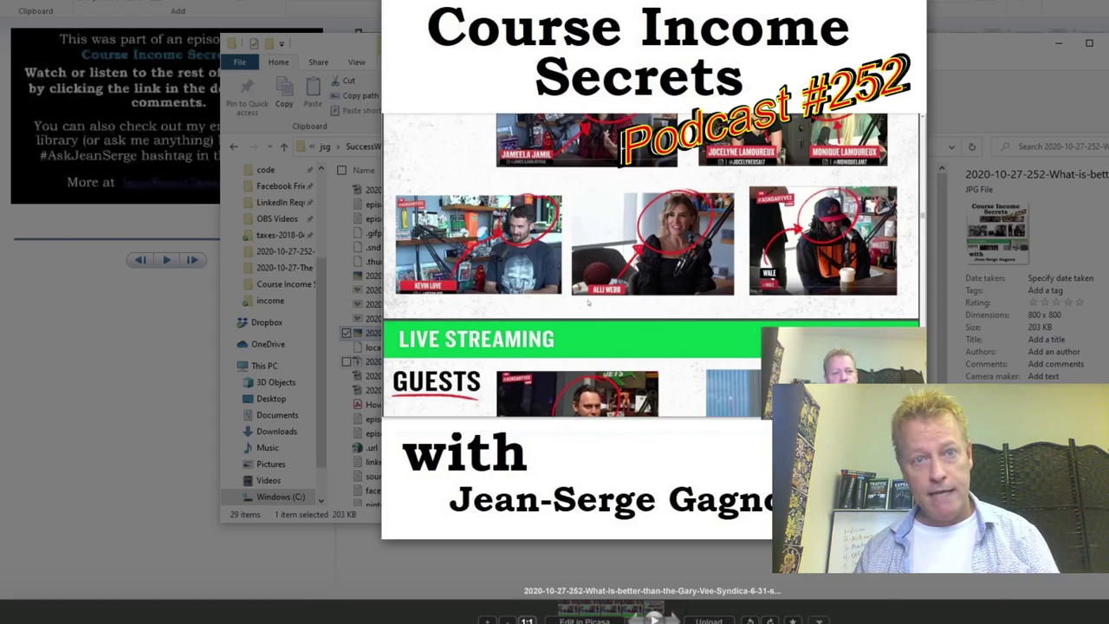
key("Escape")
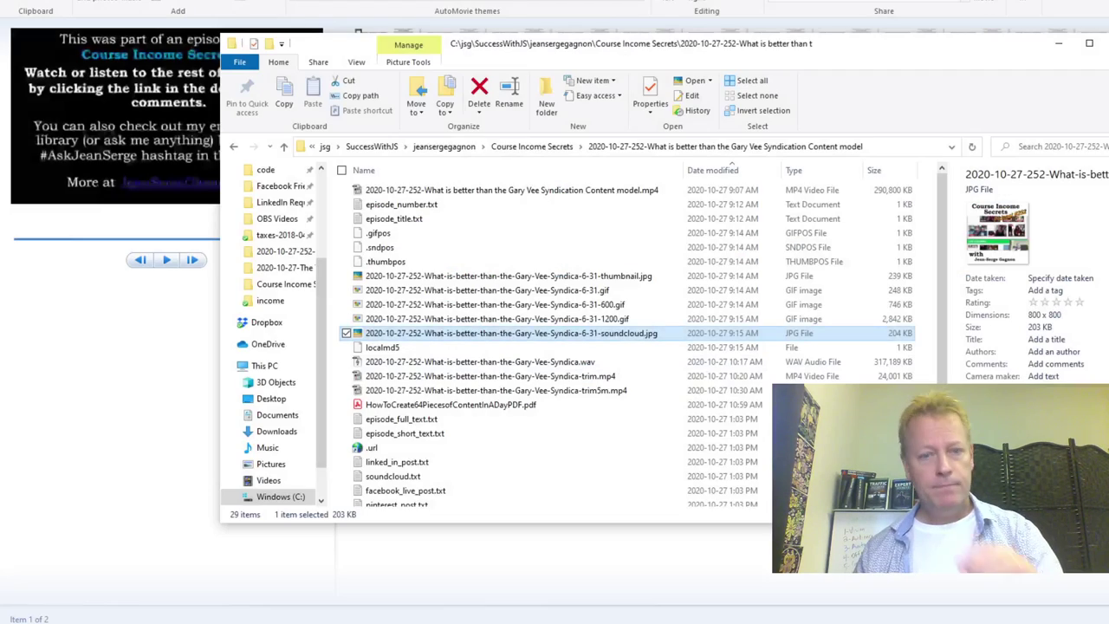
- Check the details of the trimmed MP4 videos and the WAV audio file
left_click(586, 376)
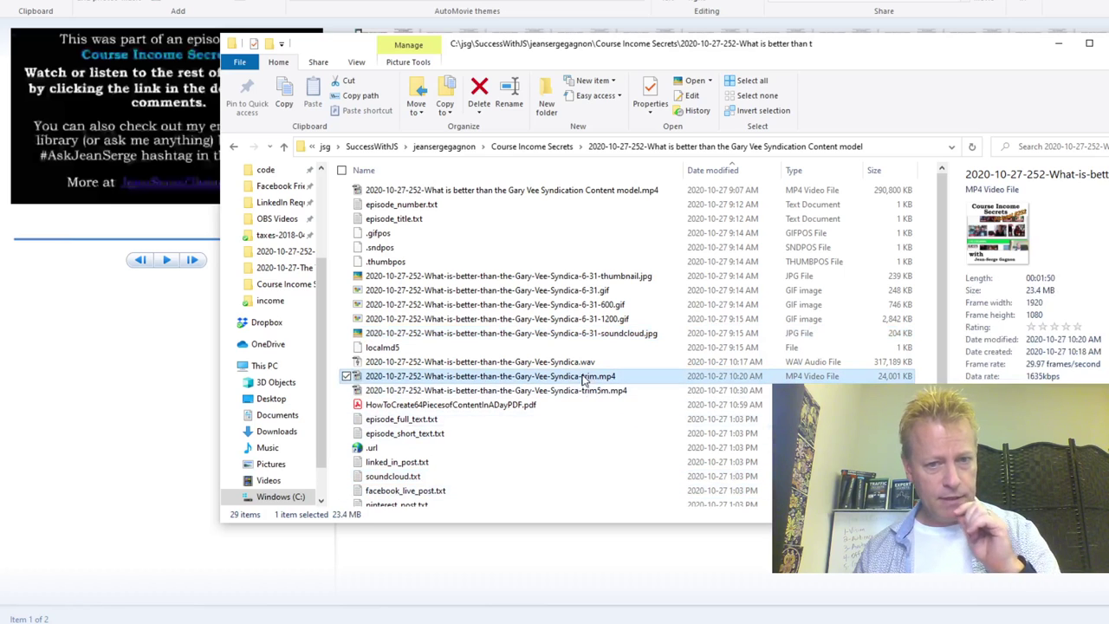
left_click(588, 390)
left_click(567, 363)
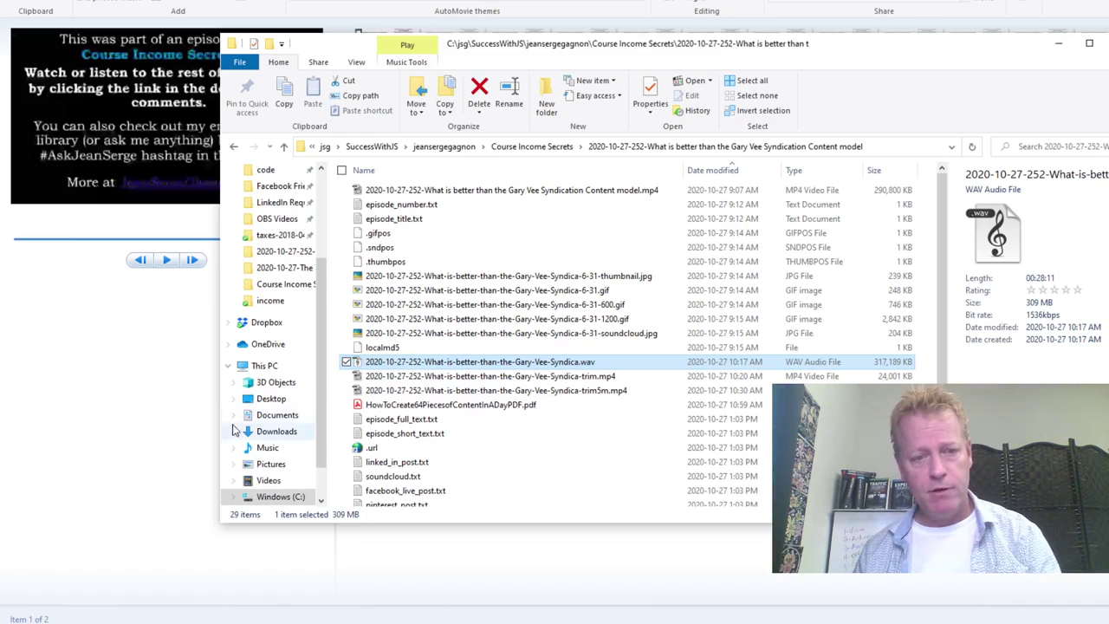
scroll(259, 431, "down", 1)
scroll(503, 425, "down", 2)
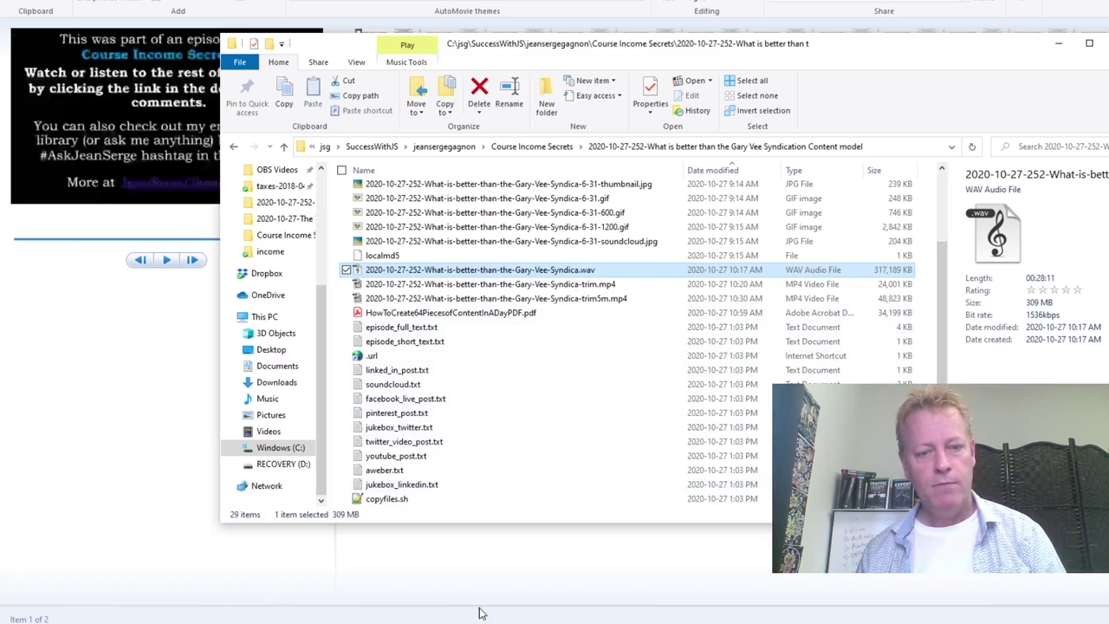
- Switch to the LinkedIn feed by way of The Octo-Content Model course window
mouse_move(485, 617)
mouse_move(544, 572)
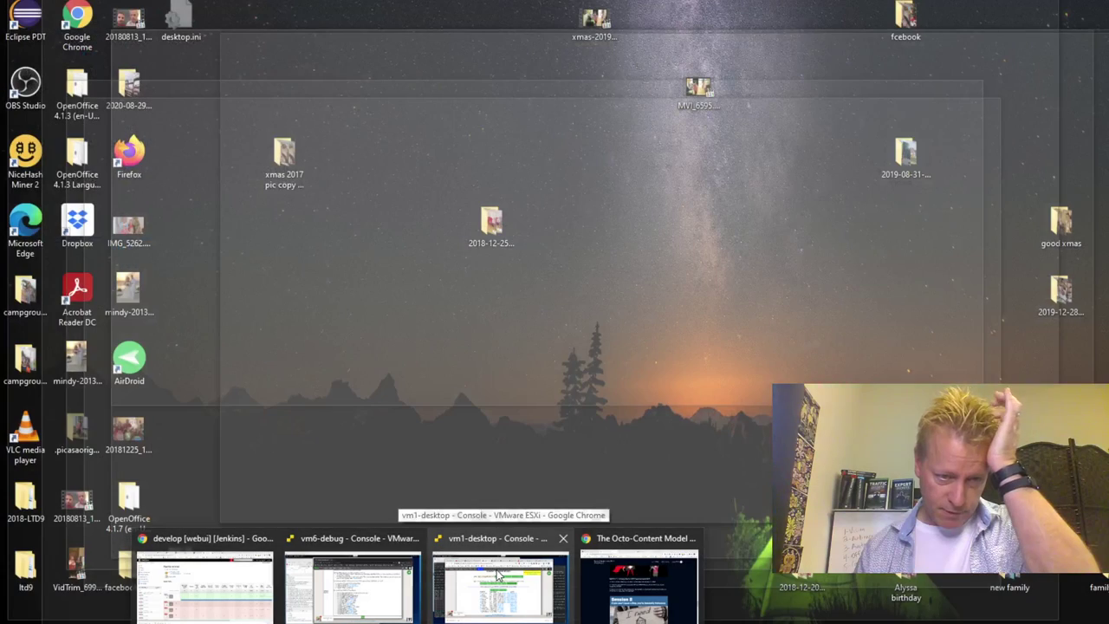
left_click(638, 582)
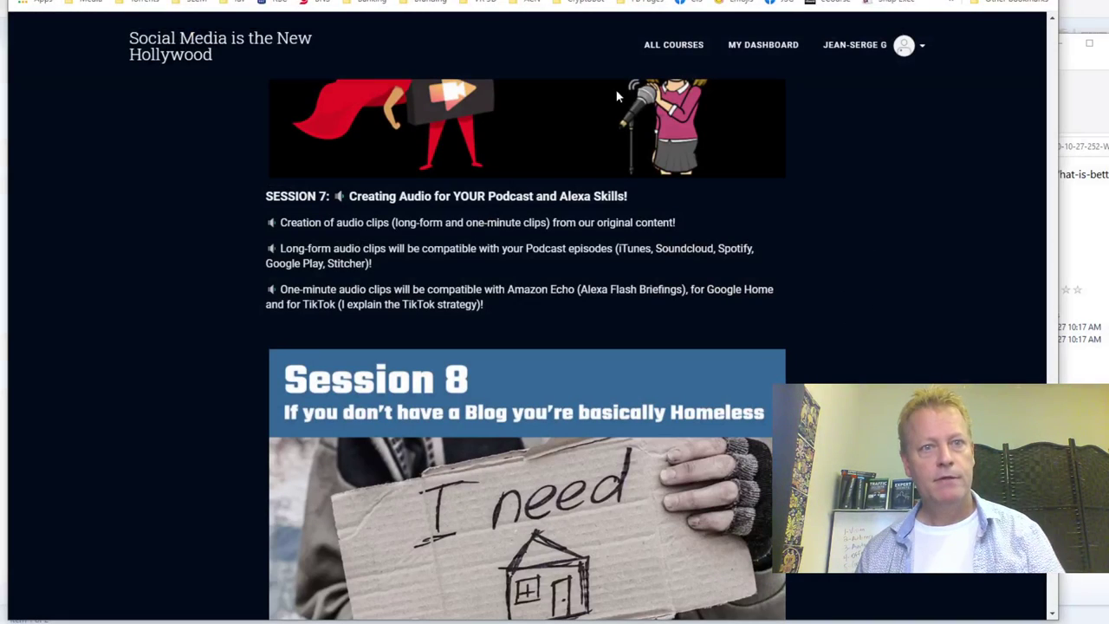
key("ctrl+Tab")
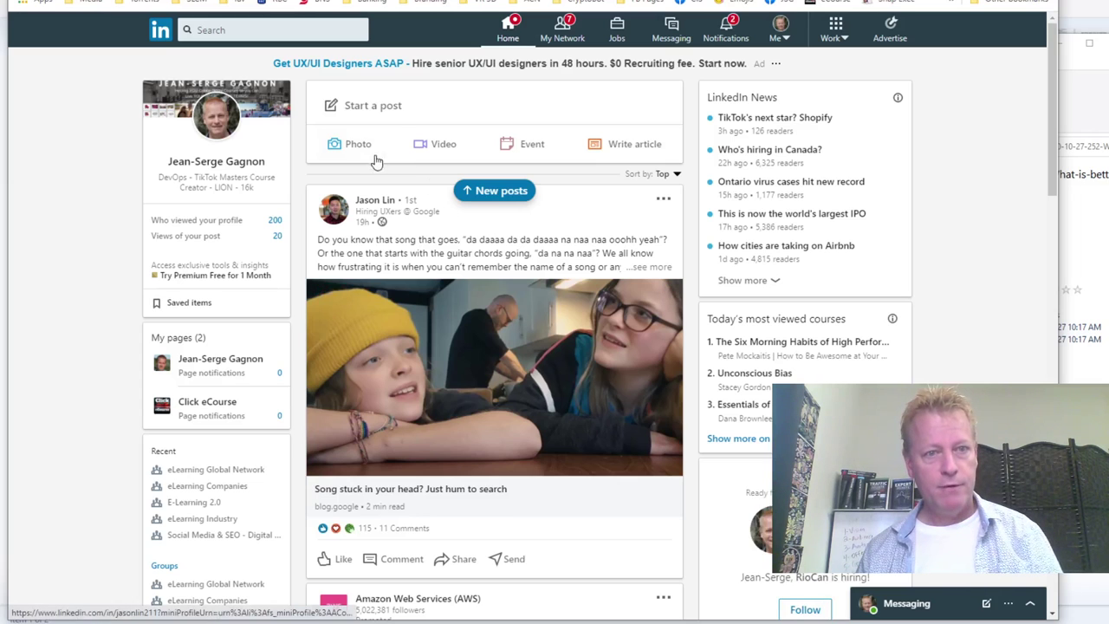
- Start a LinkedIn video post, cancel the file picker and close it without sharing
left_click(387, 113)
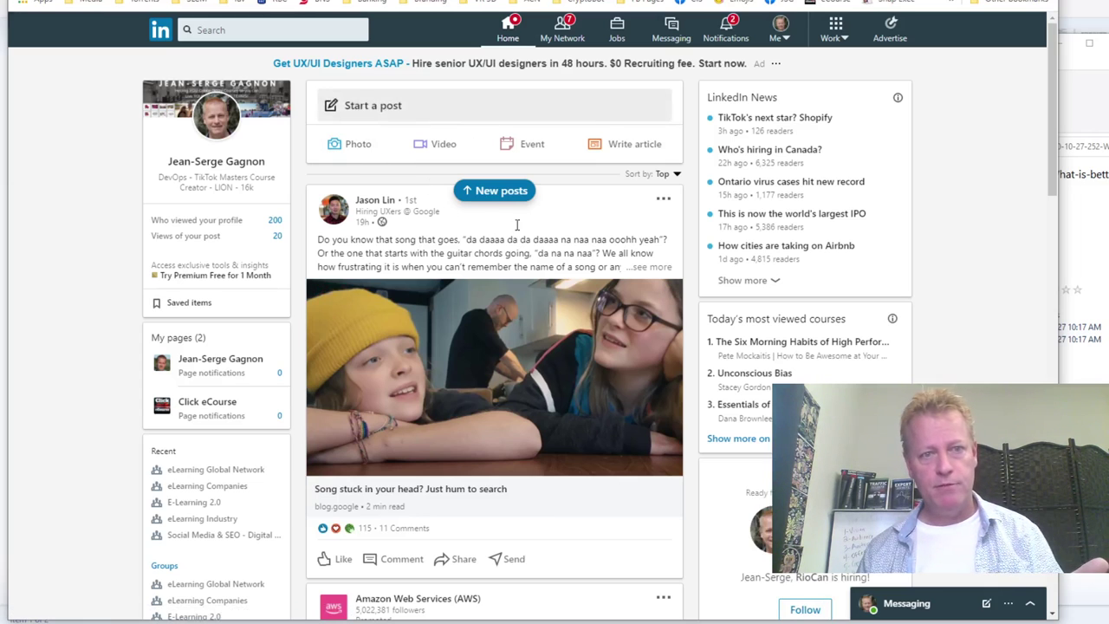
left_click(424, 297)
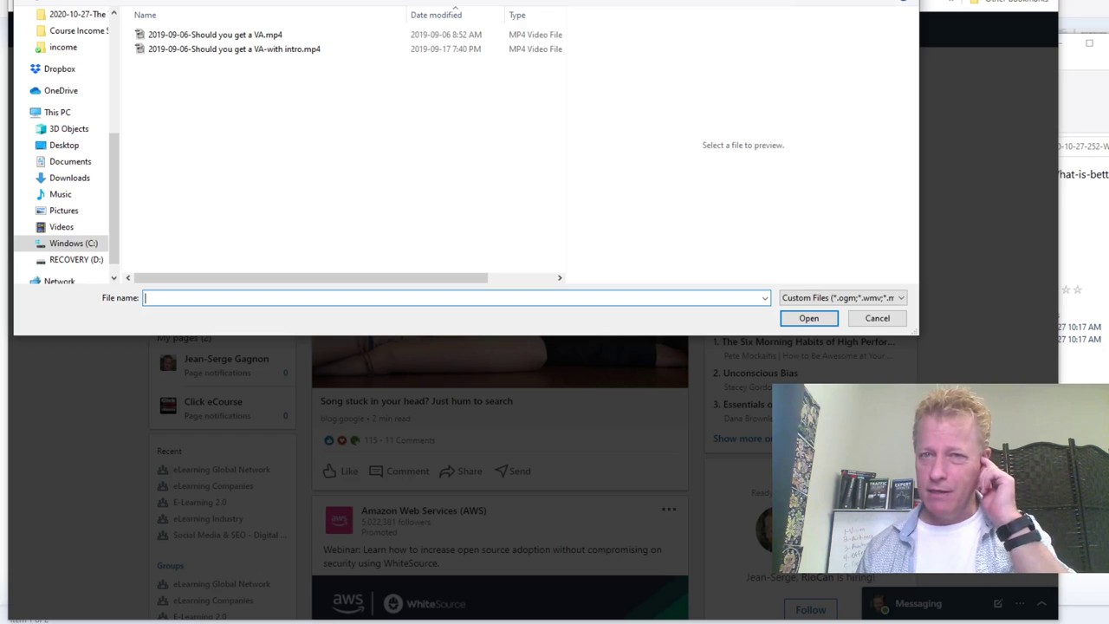
key("Escape")
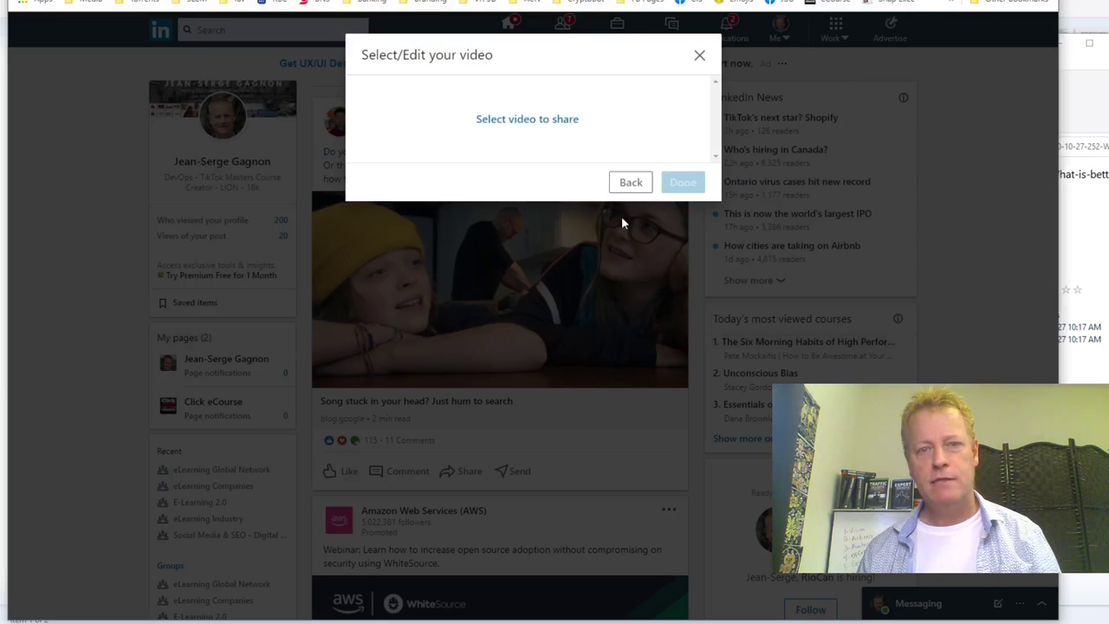
left_click(699, 54)
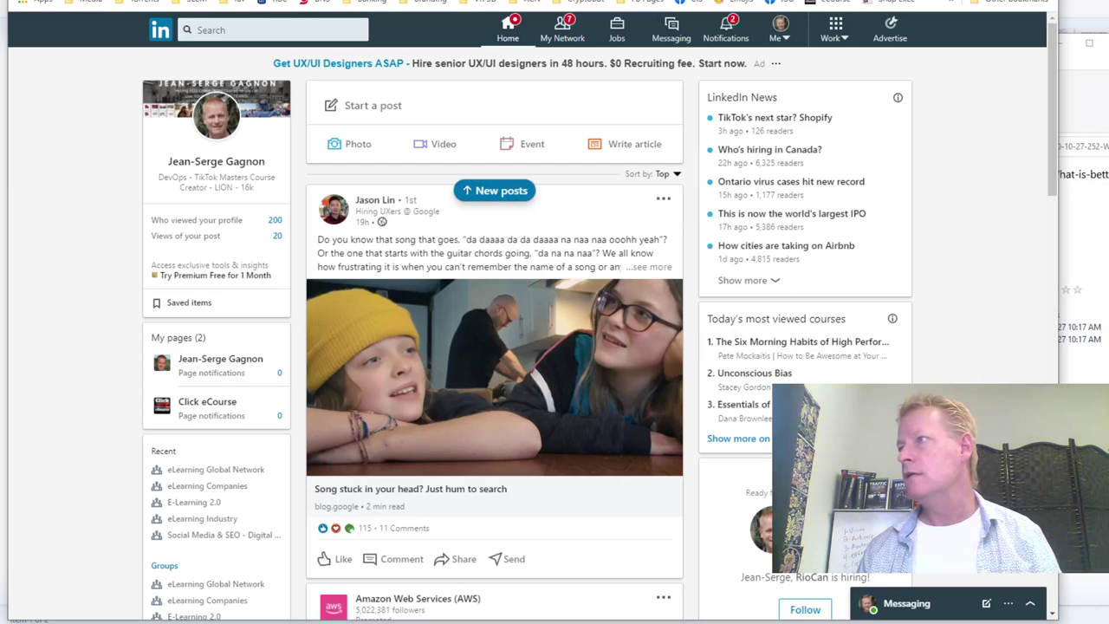
key("alt+Tab")
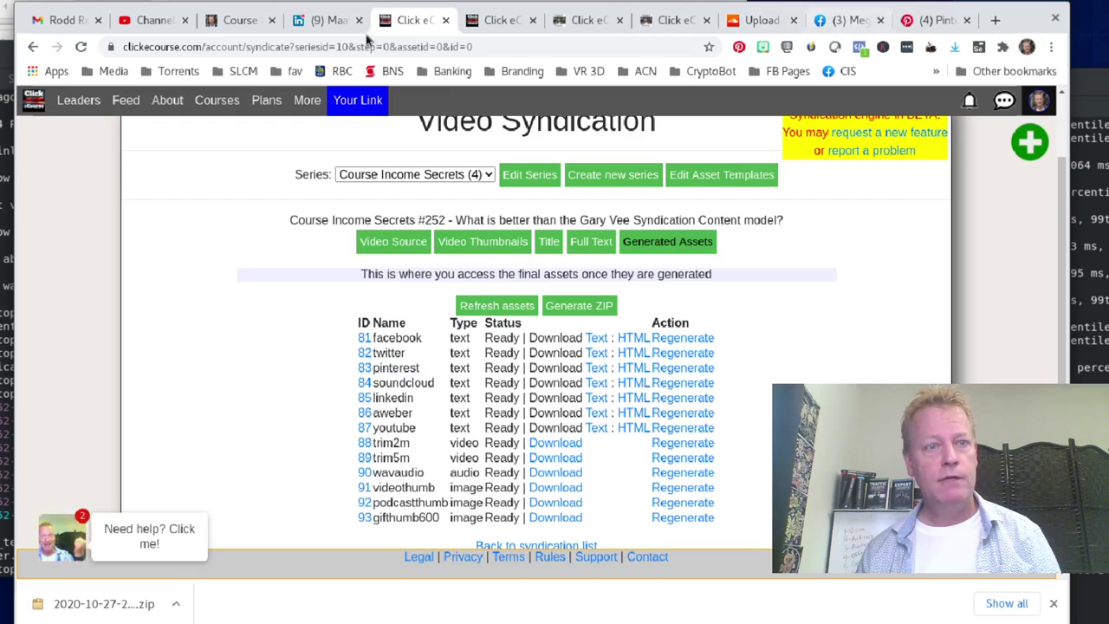
- Start a new LinkedIn post from the home feed and attach the trim5m.mp4 episode video
left_click(322, 20)
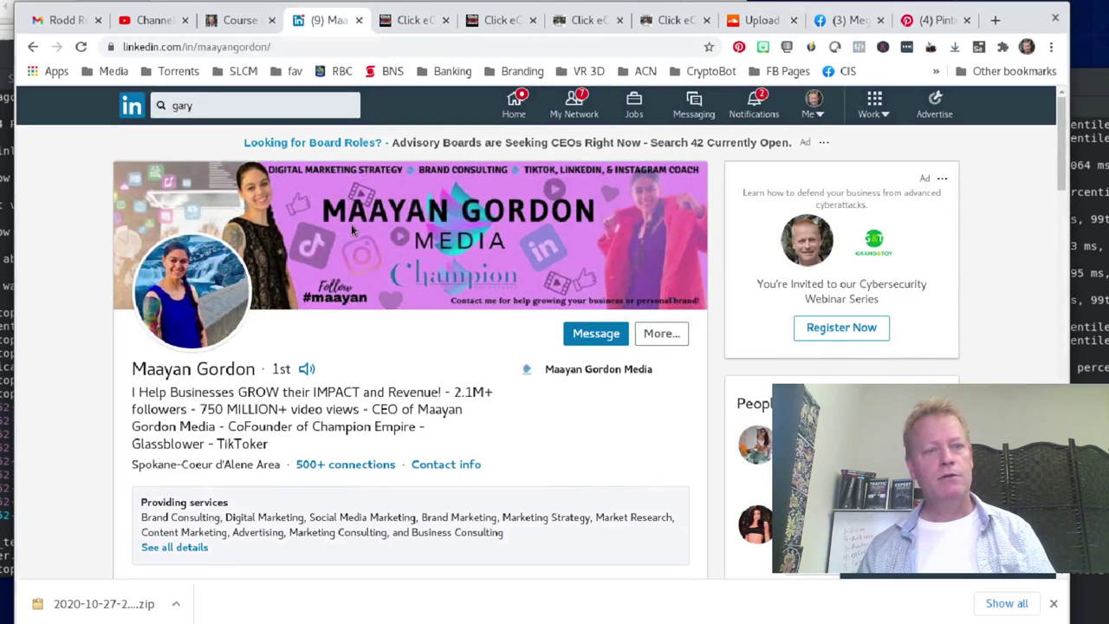
left_click(129, 110)
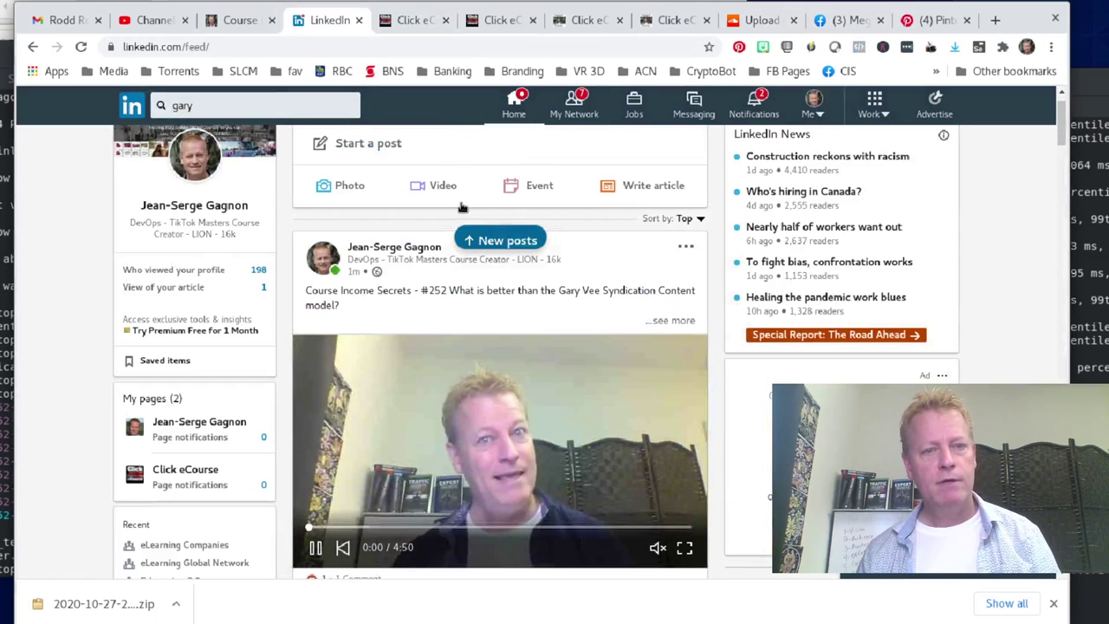
left_click(434, 149)
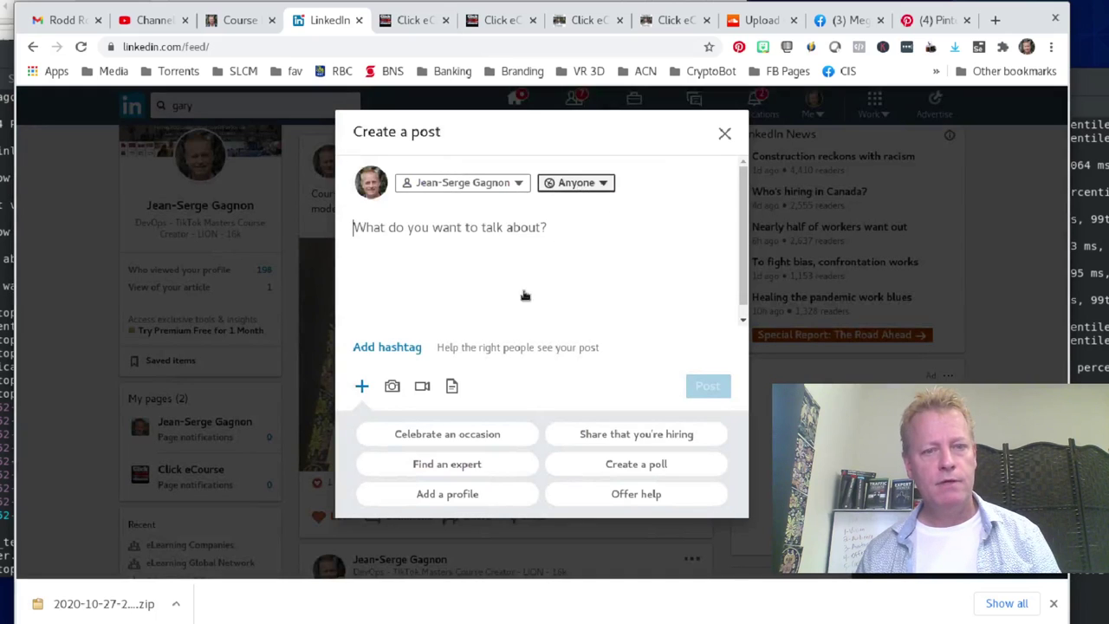
left_click(422, 385)
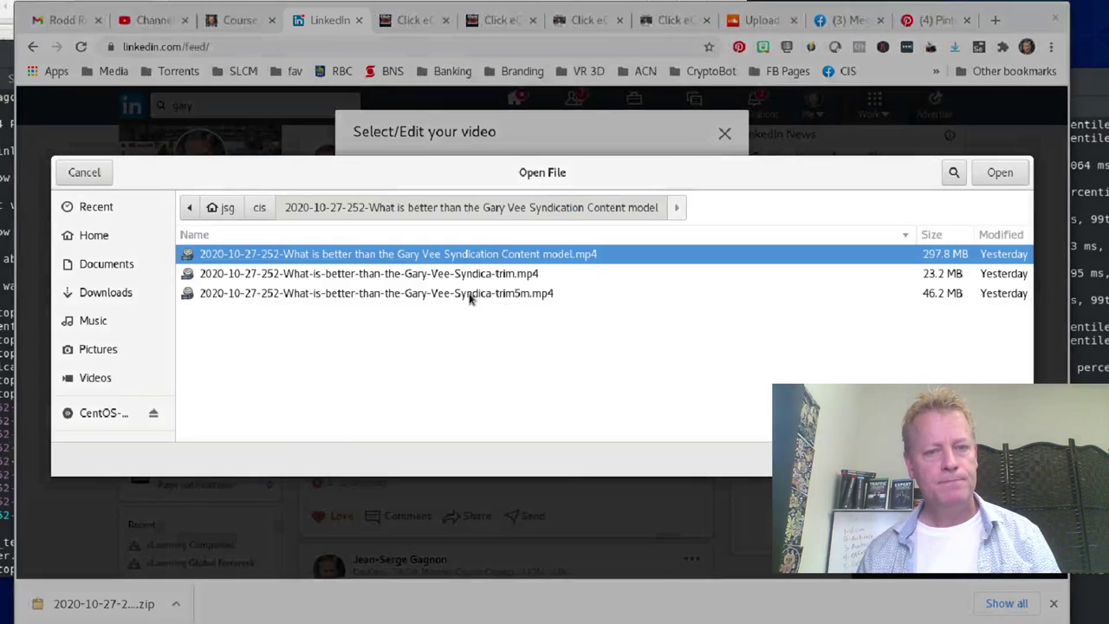
left_click(511, 294)
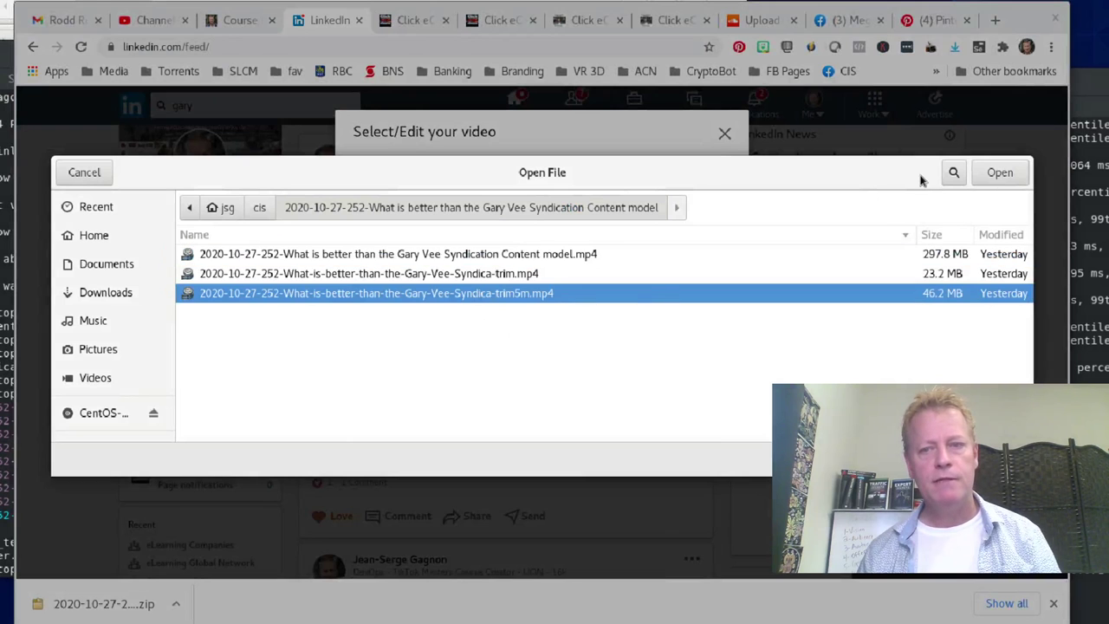
left_click(1008, 175)
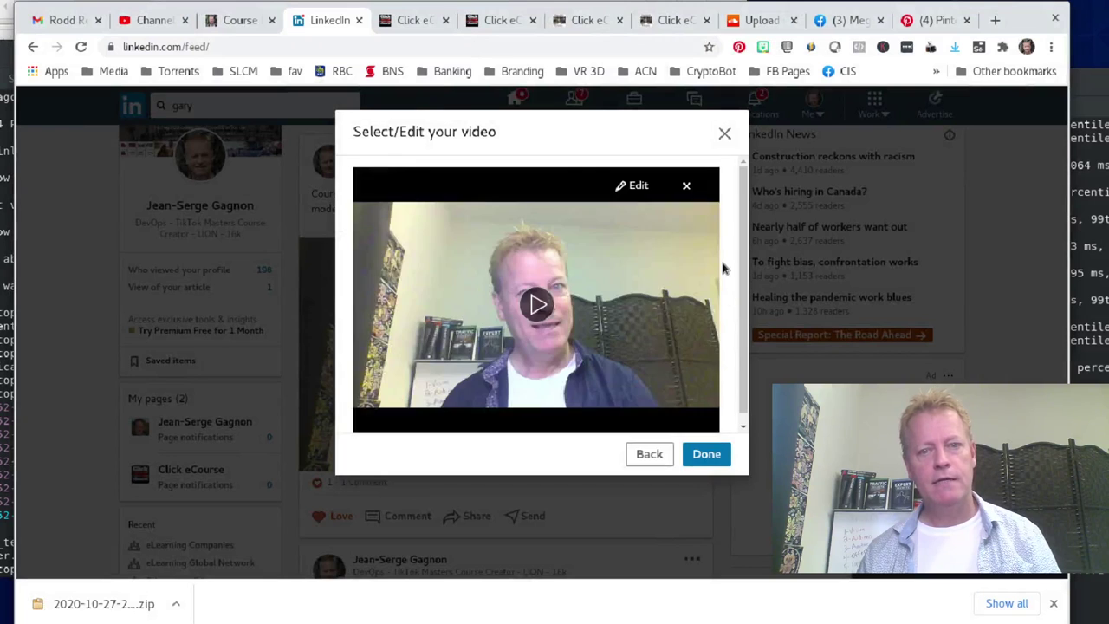
left_click(714, 456)
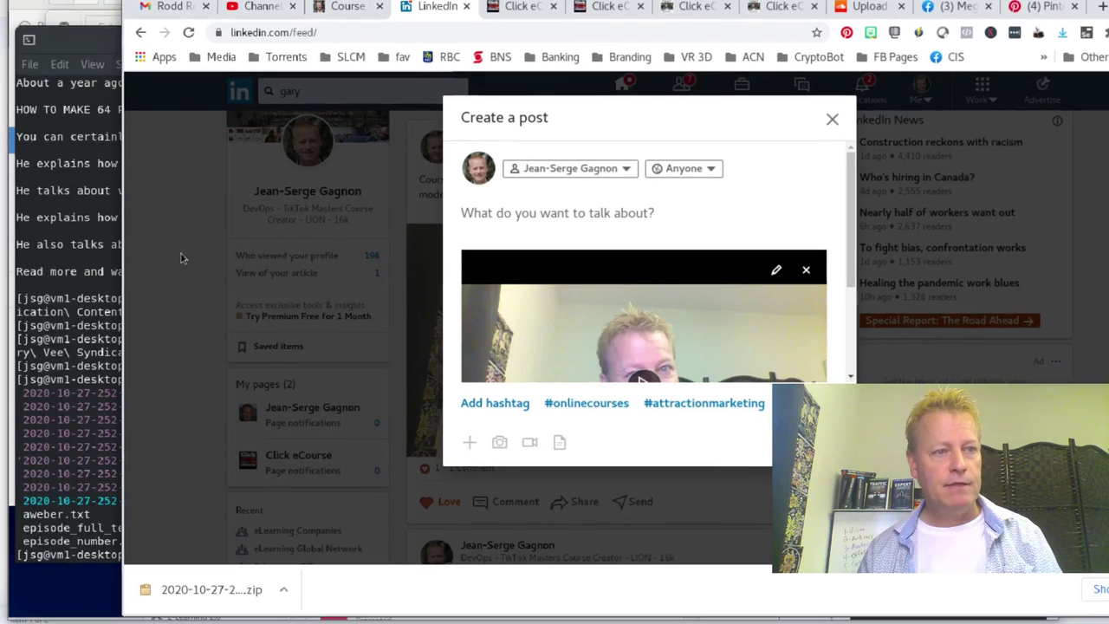
- Print linked_in_post.txt with cat in the terminal and copy the output text
key("alt+Tab")
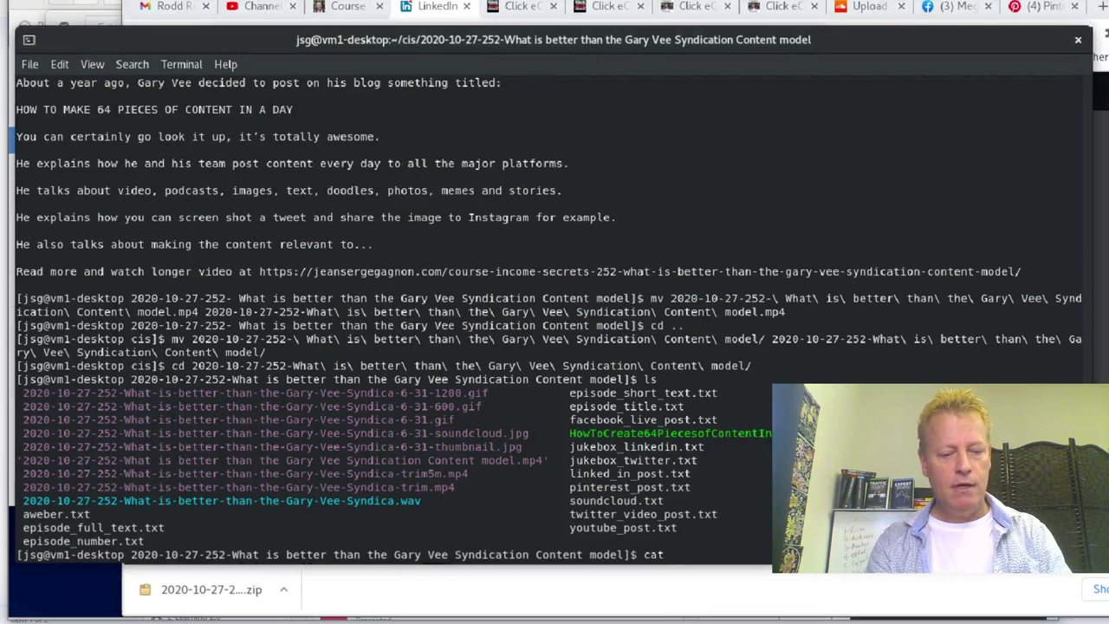
type("cat link")
key("Tab")
key("Return")
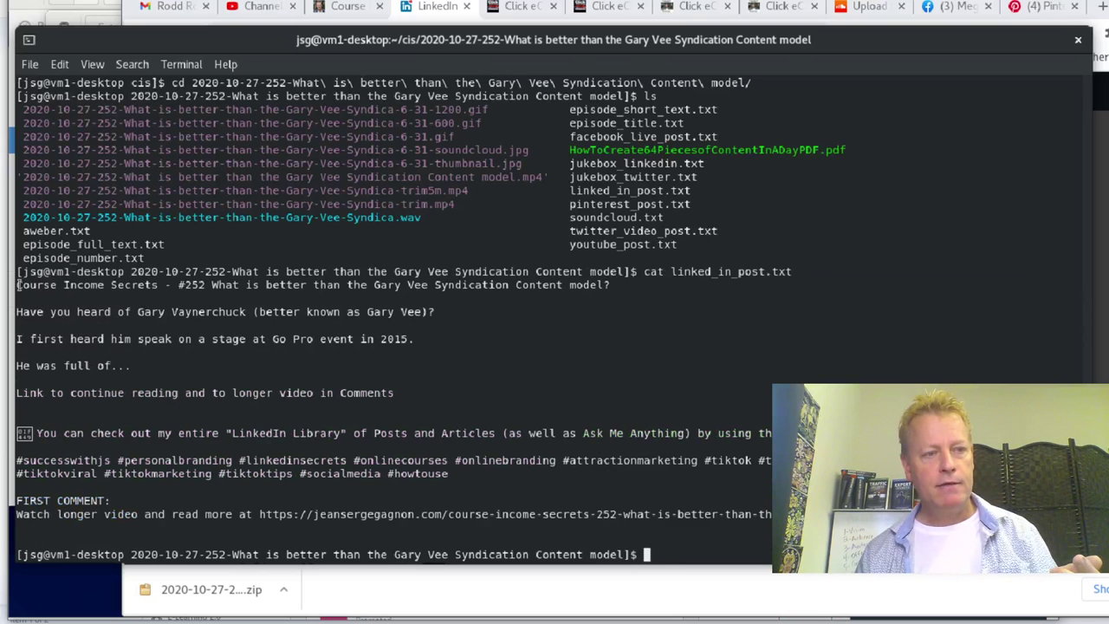
left_click_drag(16, 284, 454, 481)
right_click(461, 439)
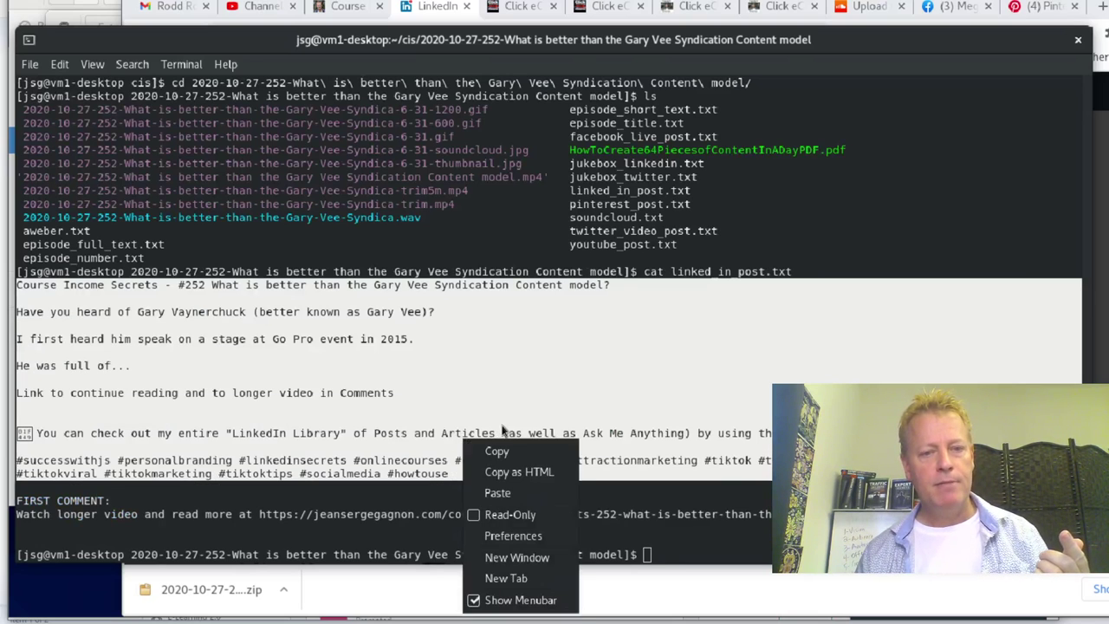
left_click(498, 448)
- Paste the copied #252 post text and hashtags into the LinkedIn draft
left_click(424, 10)
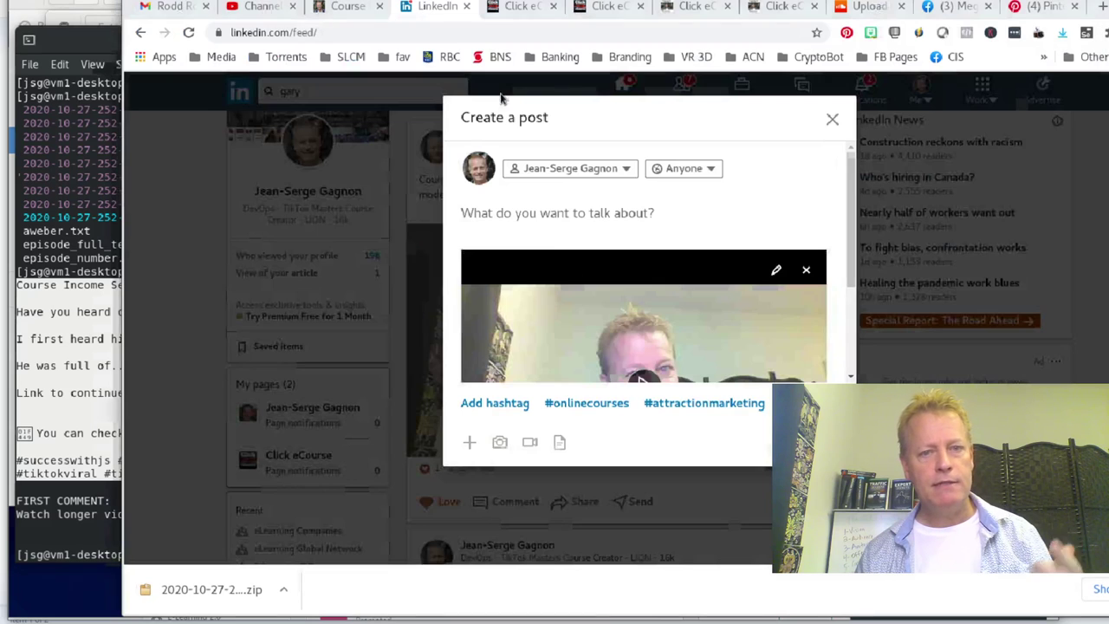
key("ctrl+v")
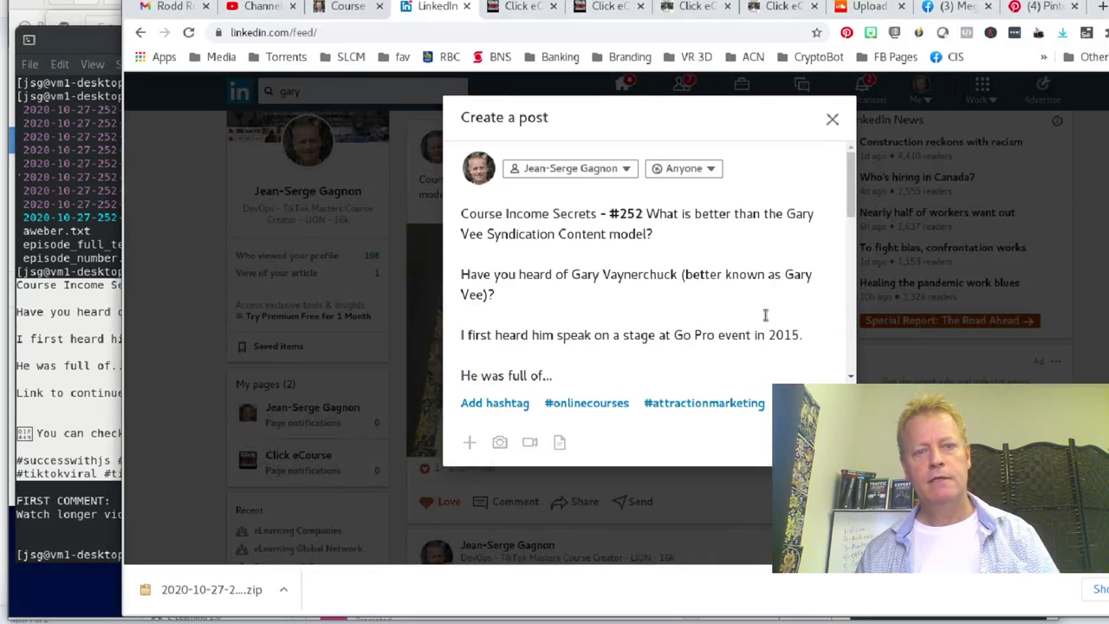
scroll(609, 324, "down", 4)
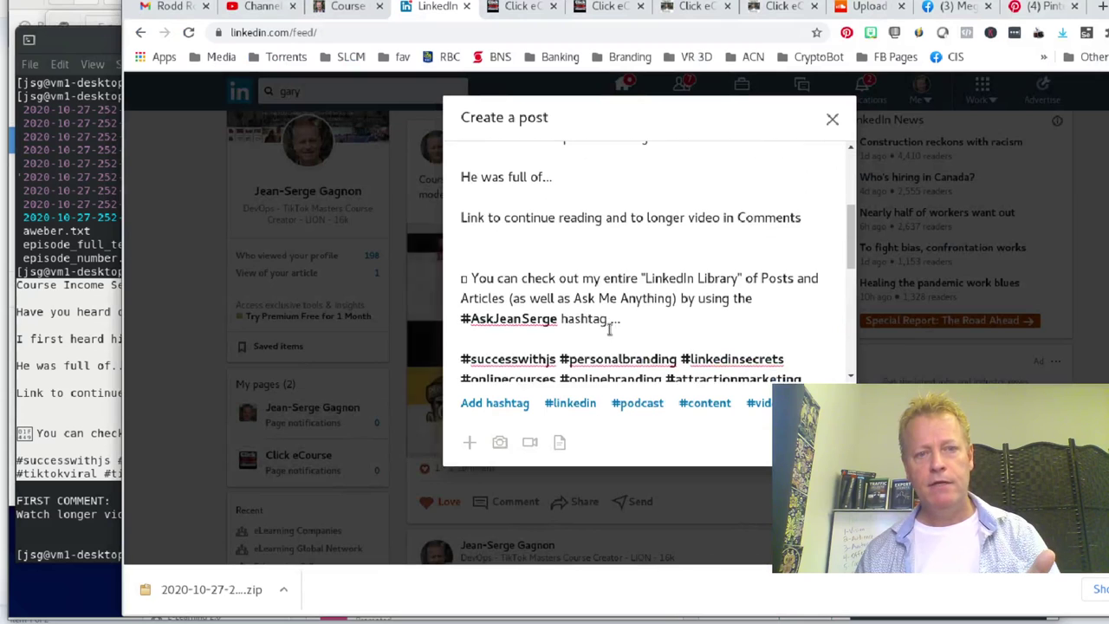
scroll(532, 326, "up", 4)
- Review the pasted lines, then close and discard the post draft
left_click_drag(554, 336, 447, 329)
key("Left")
key("Left")
key("Left")
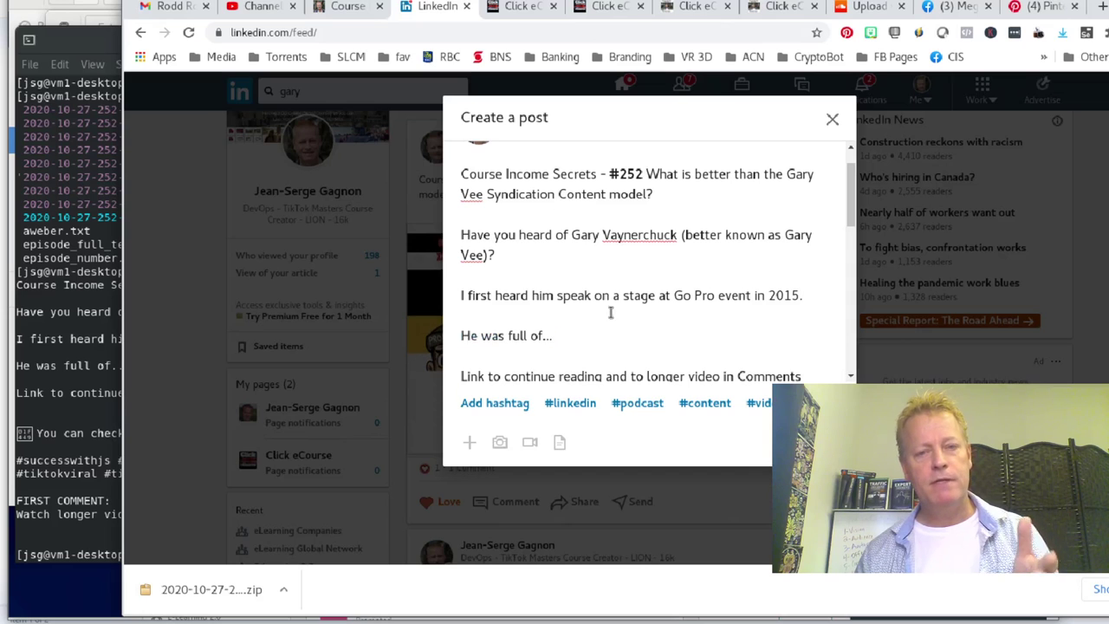
scroll(468, 305, "down", 2)
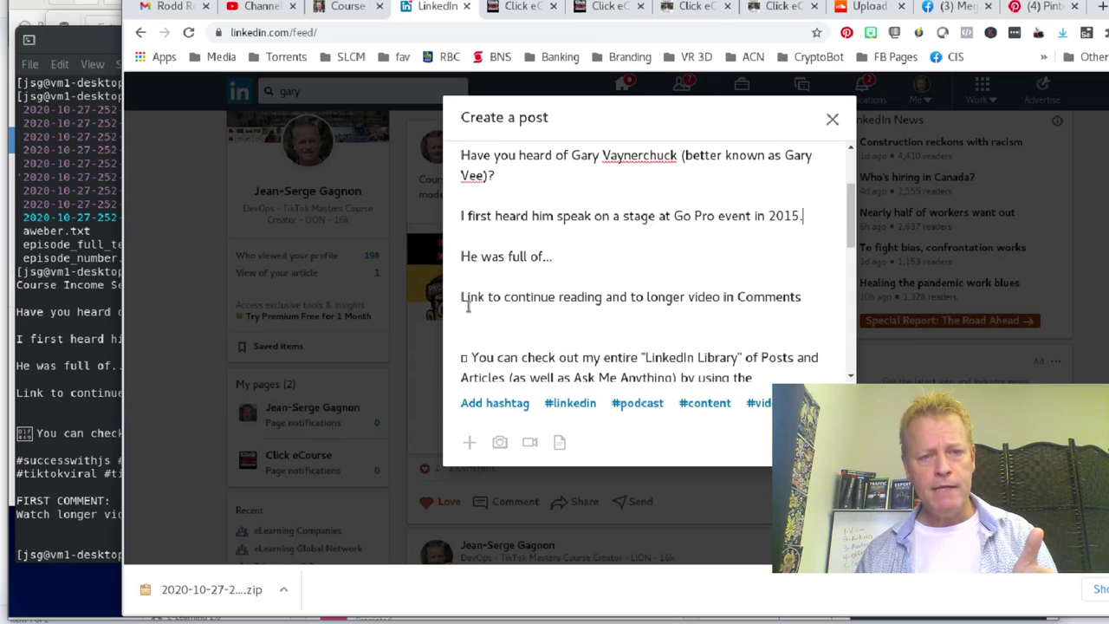
left_click_drag(462, 297, 806, 296)
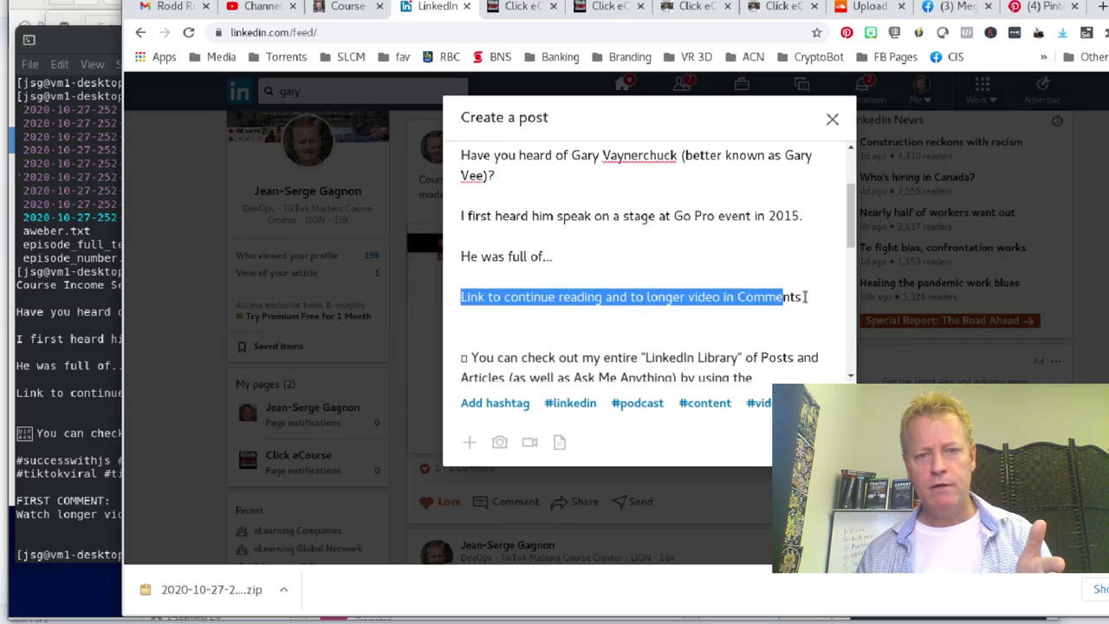
left_click(716, 314)
scroll(716, 314, "down", 7)
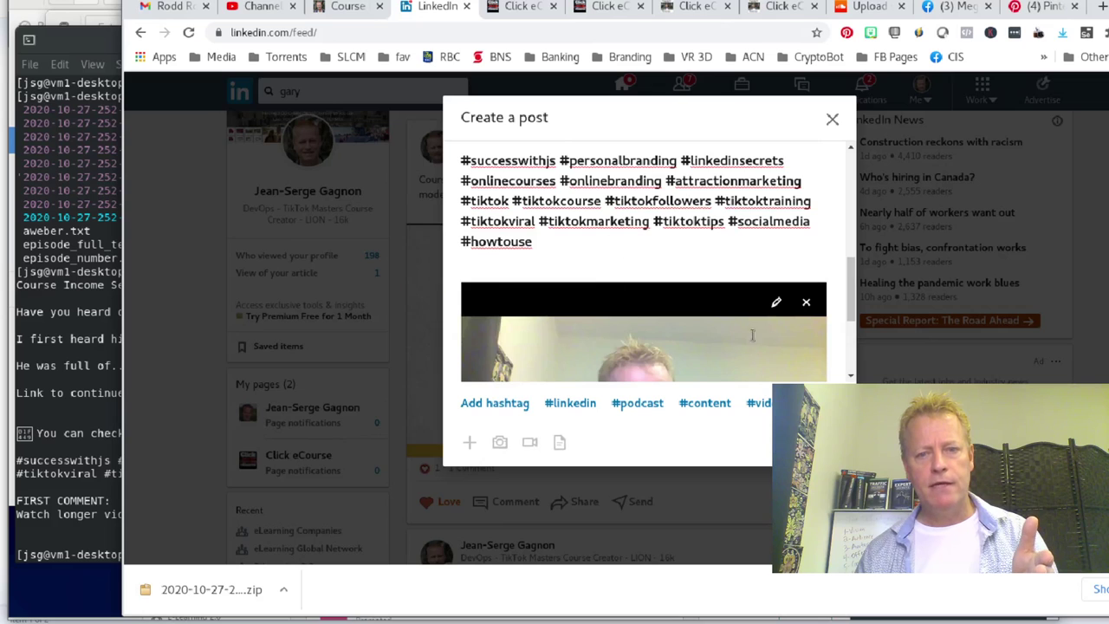
left_click_drag(848, 305, 848, 356)
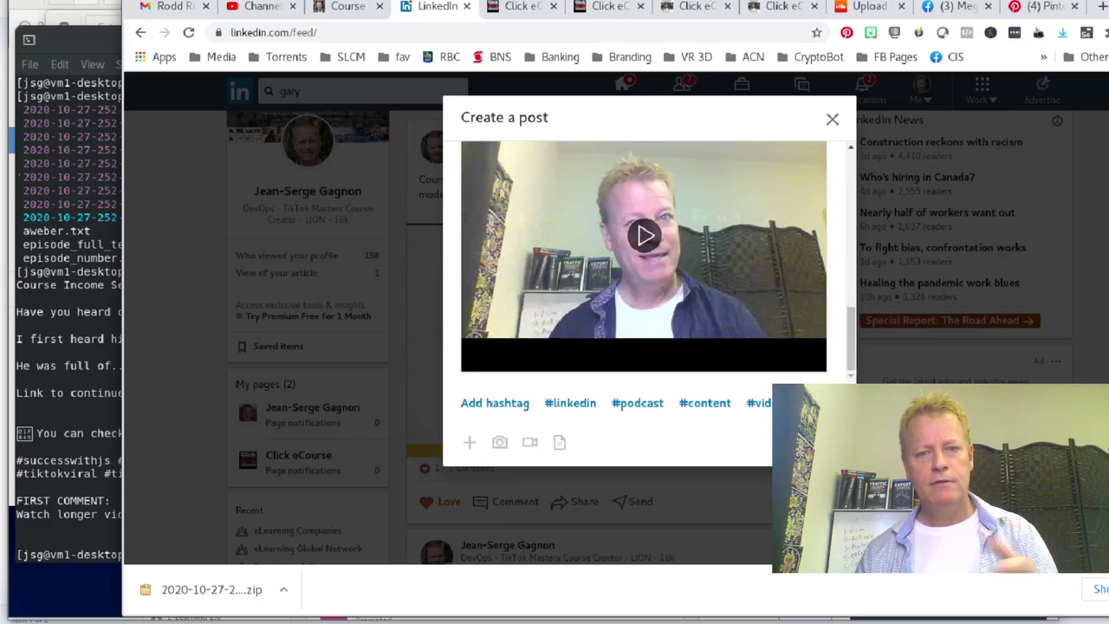
left_click(831, 120)
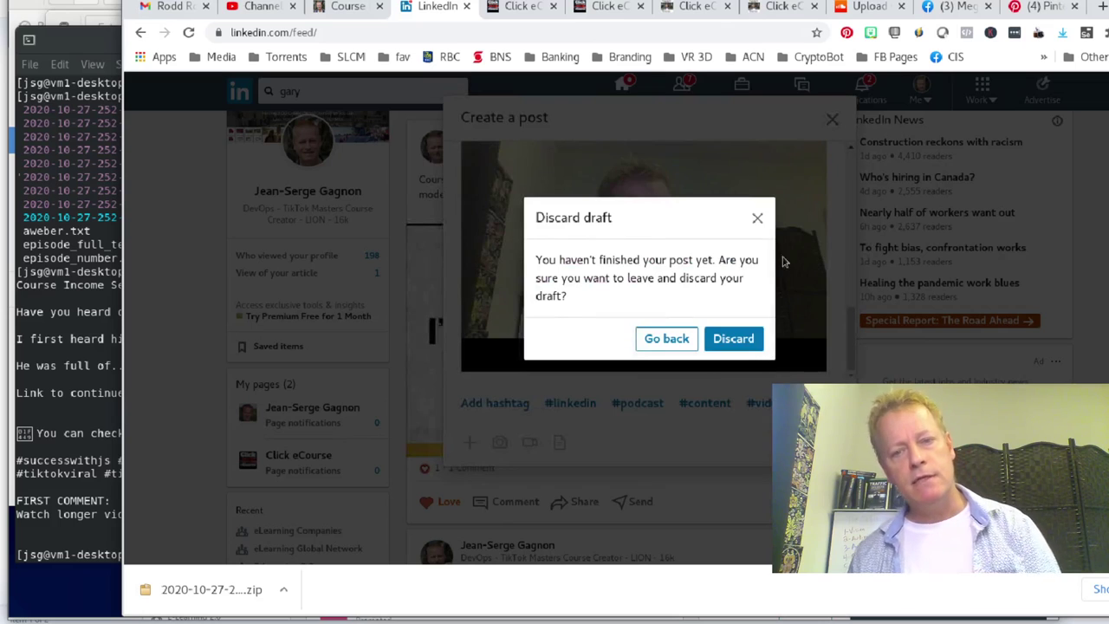
left_click(736, 339)
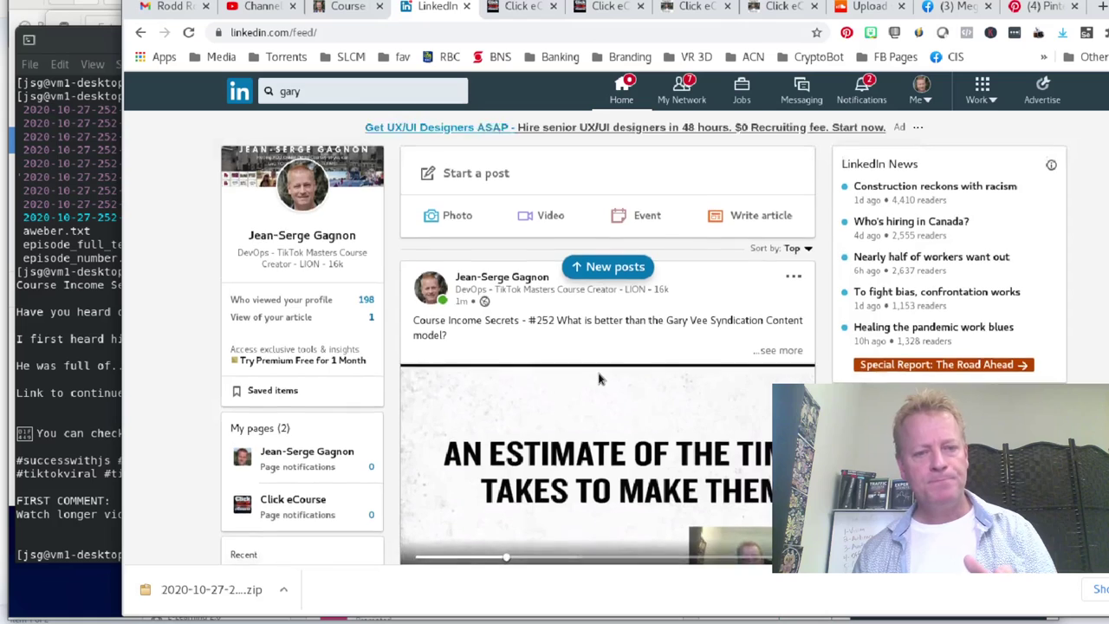
- Expand the Course Income Secrets #252 post to show its full description
scroll(599, 378, "down", 3)
scroll(706, 338, "up", 2)
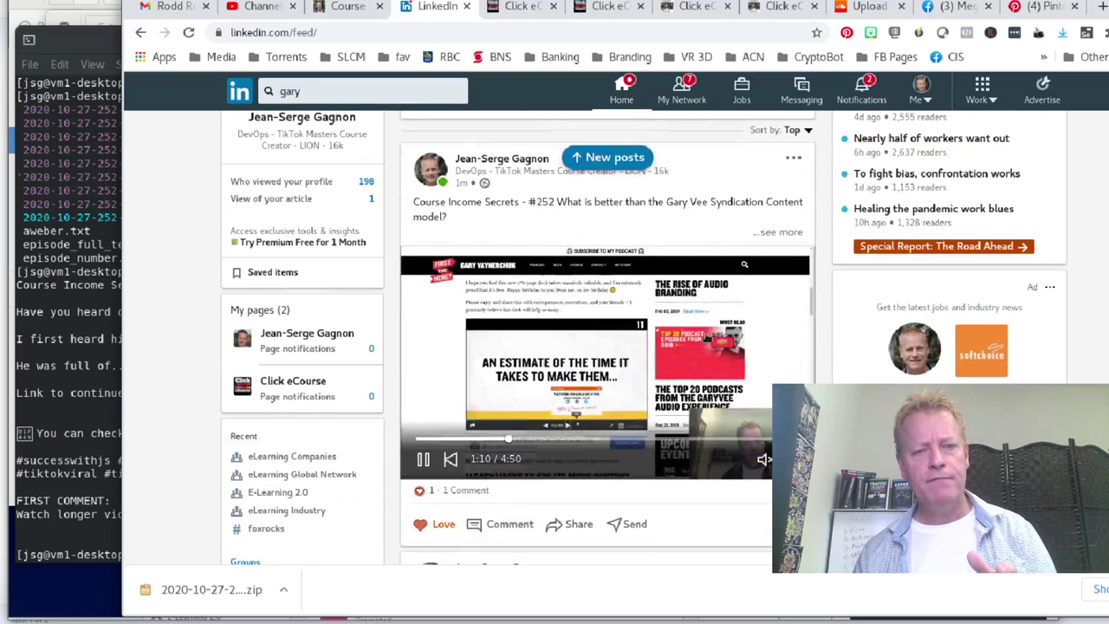
left_click(782, 232)
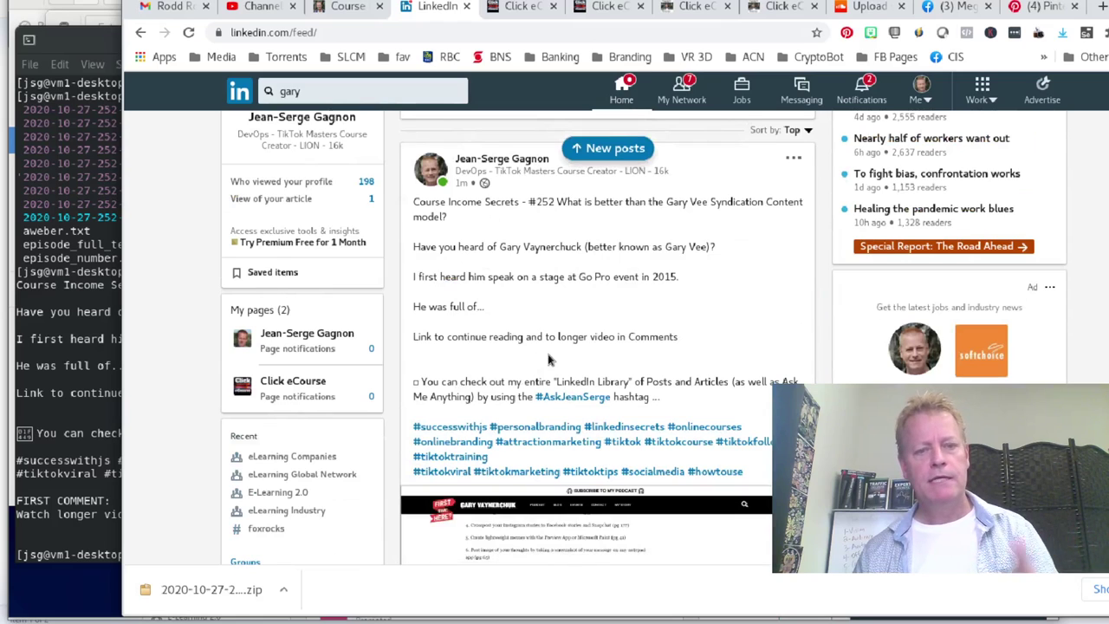
- React to the post with Love, then bring the terminal window forward
scroll(547, 359, "down", 4)
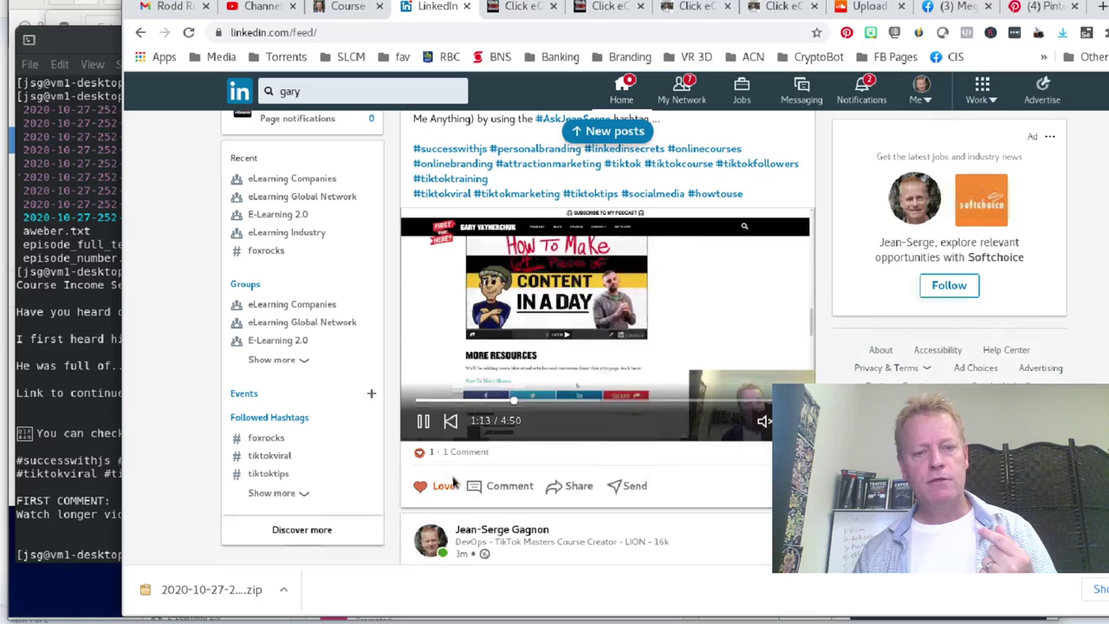
left_click(446, 485)
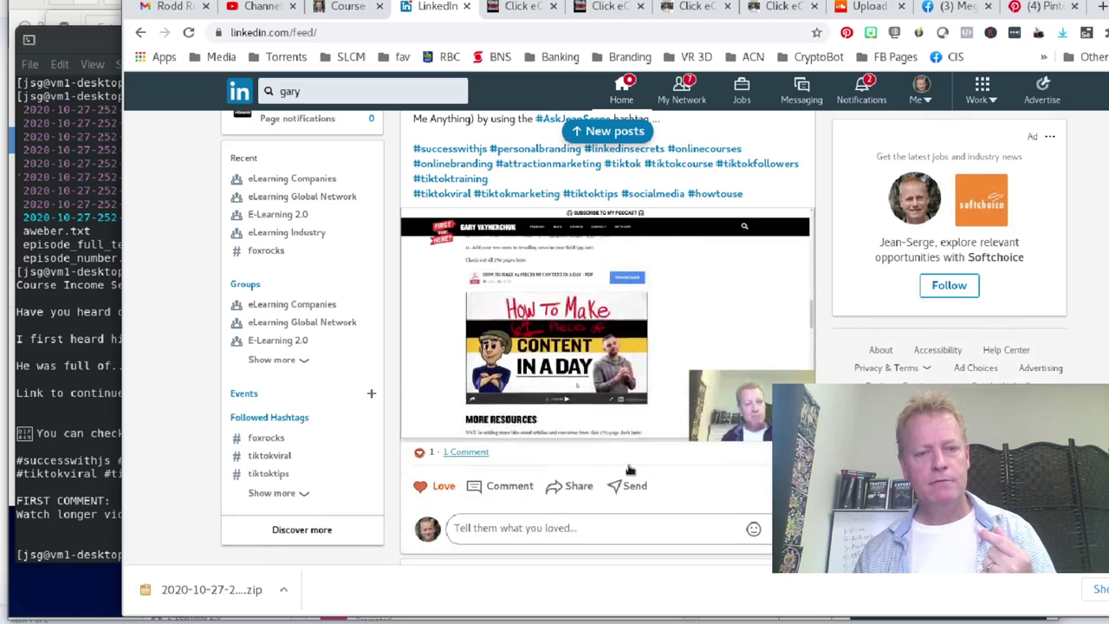
scroll(555, 474, "down", 3)
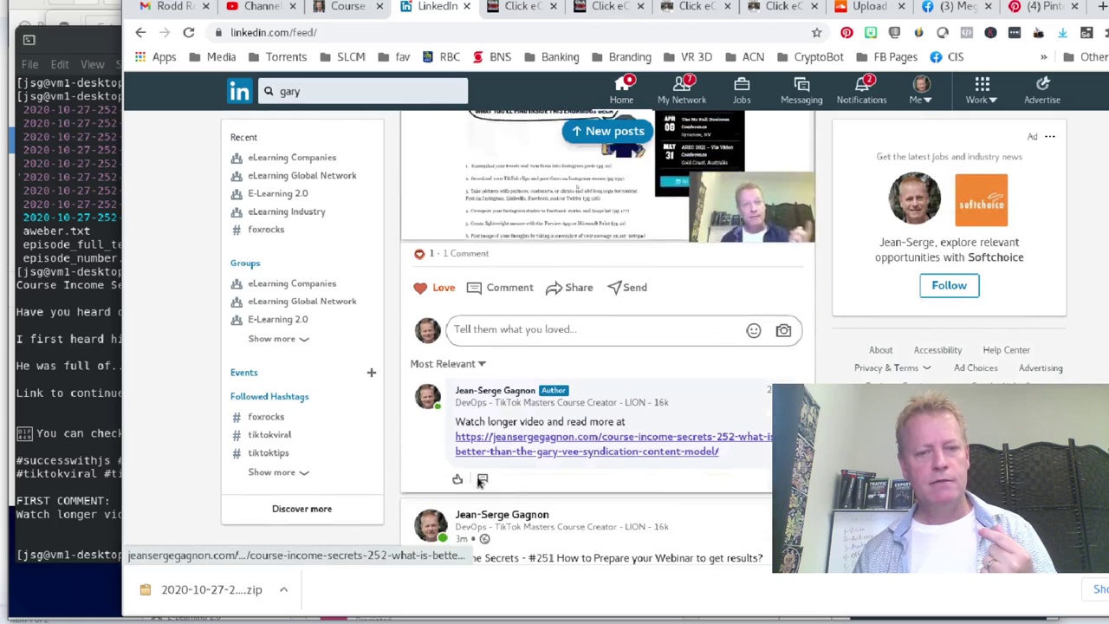
left_click(41, 500)
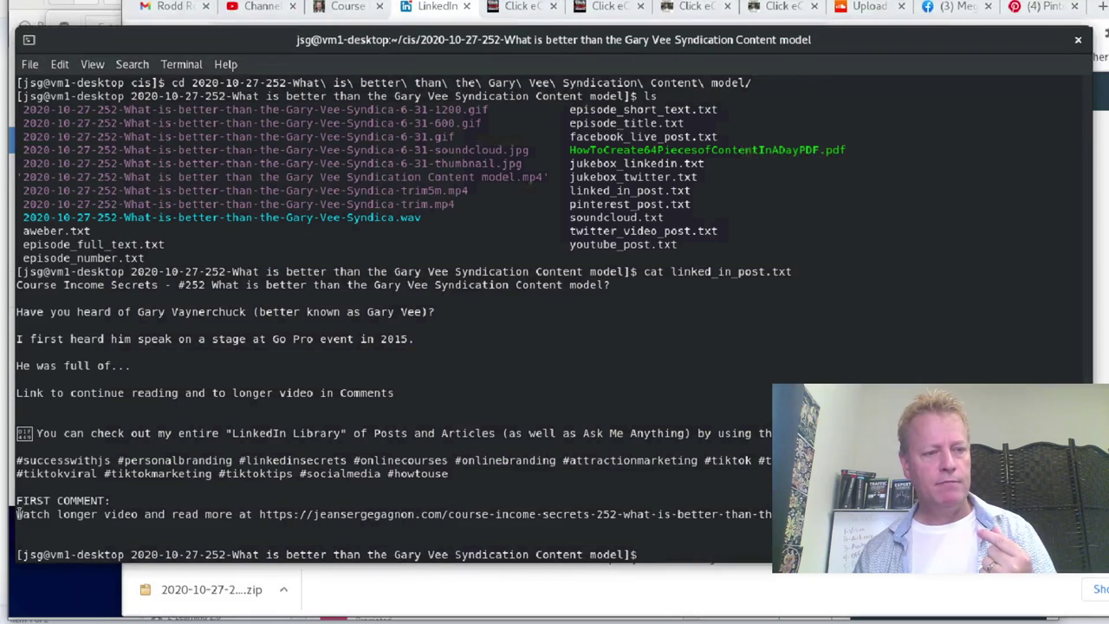
- Select the 'Watch longer video and read more at…' first-comment line in the terminal, then return to the browser
left_click_drag(101, 532, 16, 514)
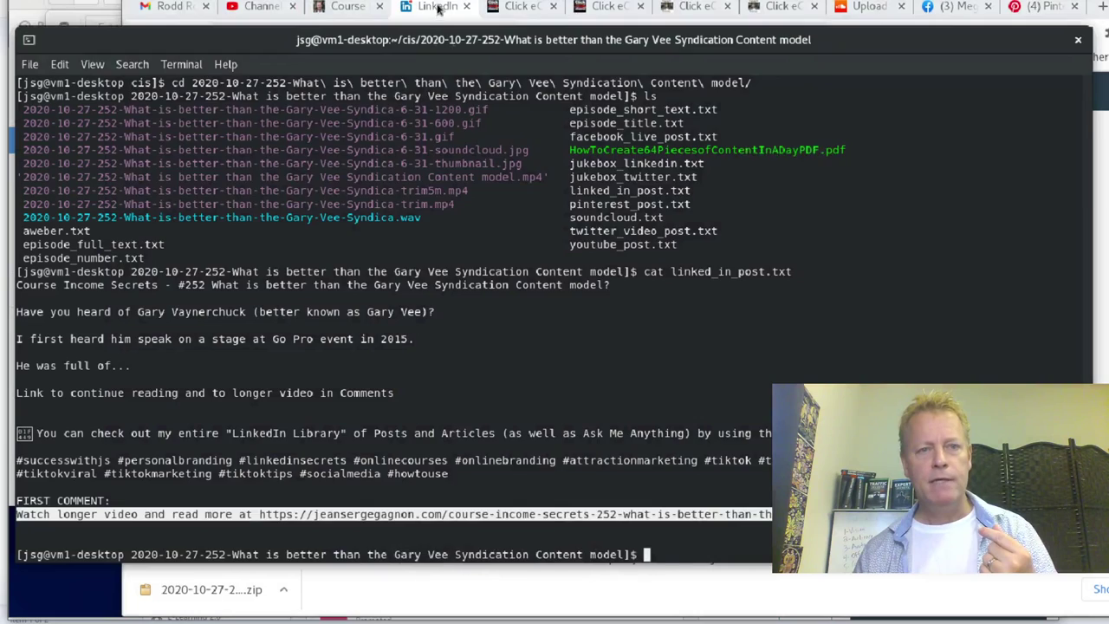
left_click(437, 6)
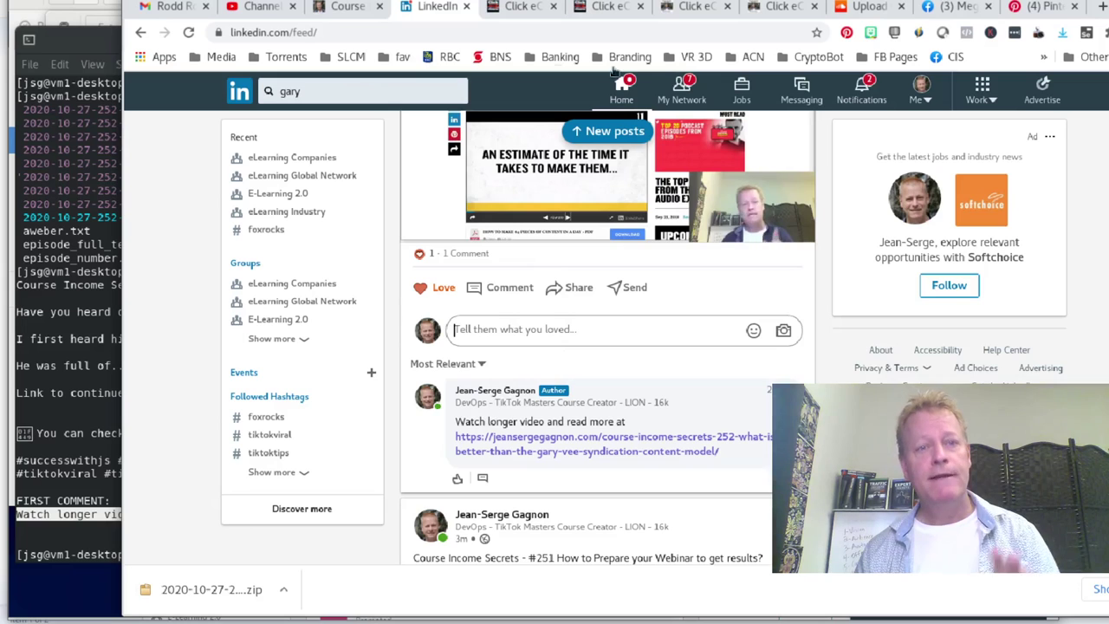
- Go back to the syndication list, choose the Course Income Secrets (4) series, and open episode 252
left_click(534, 12)
scroll(906, 344, "down", 1)
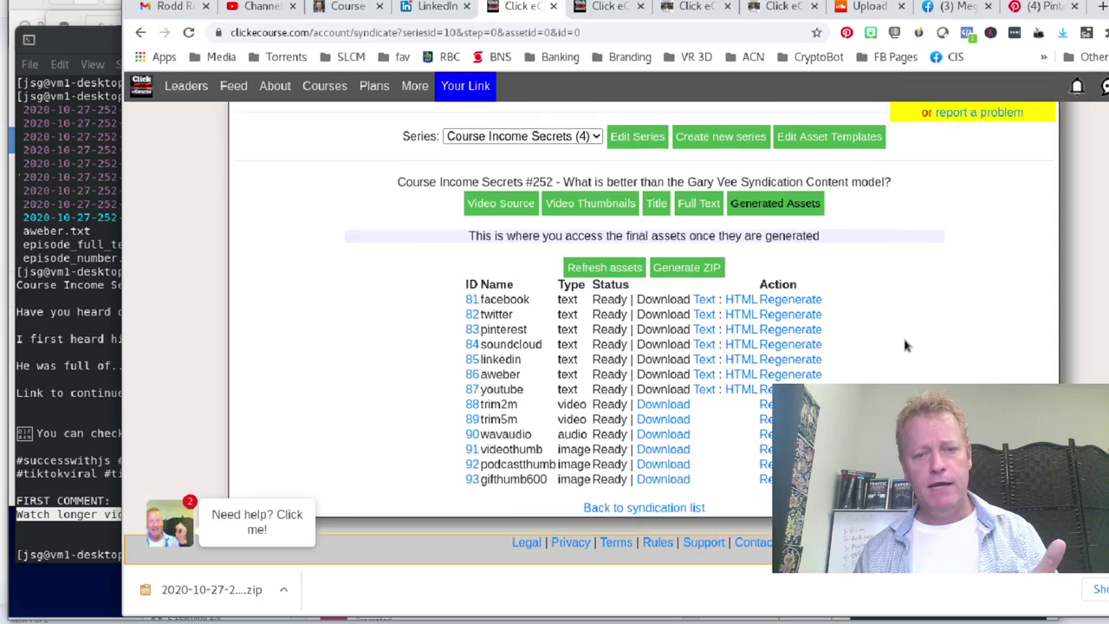
scroll(905, 344, "down", 1)
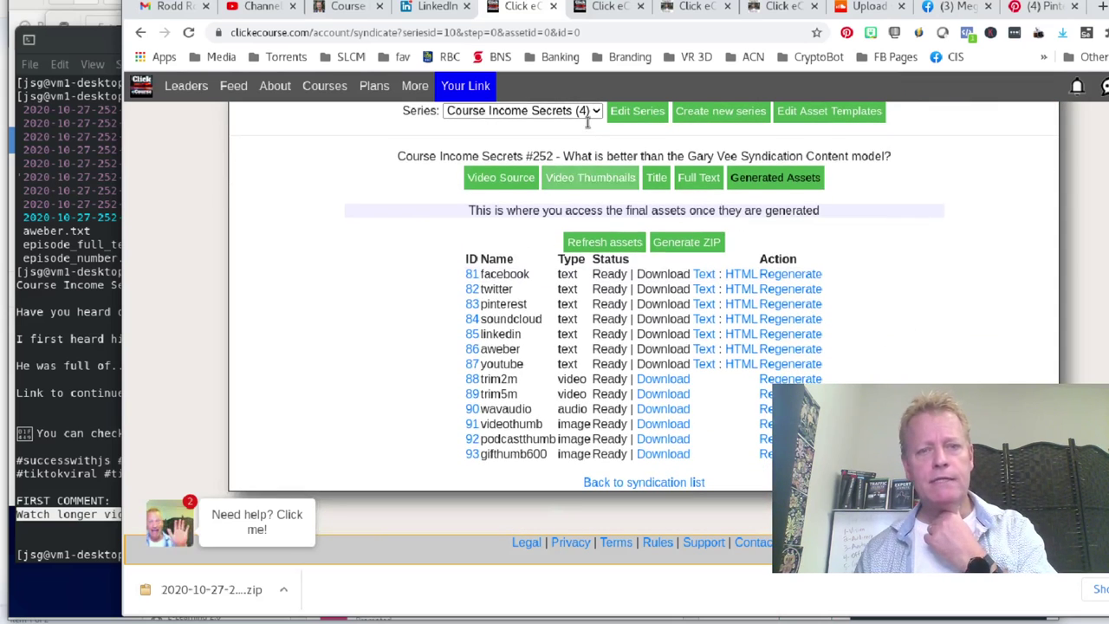
left_click(554, 111)
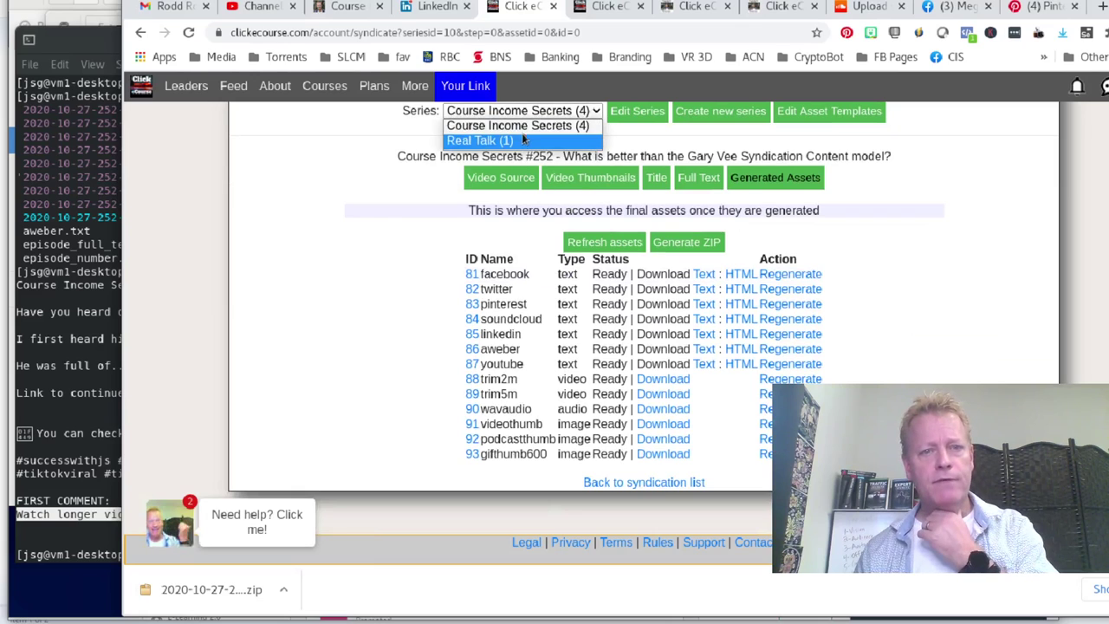
left_click(524, 126)
left_click(658, 482)
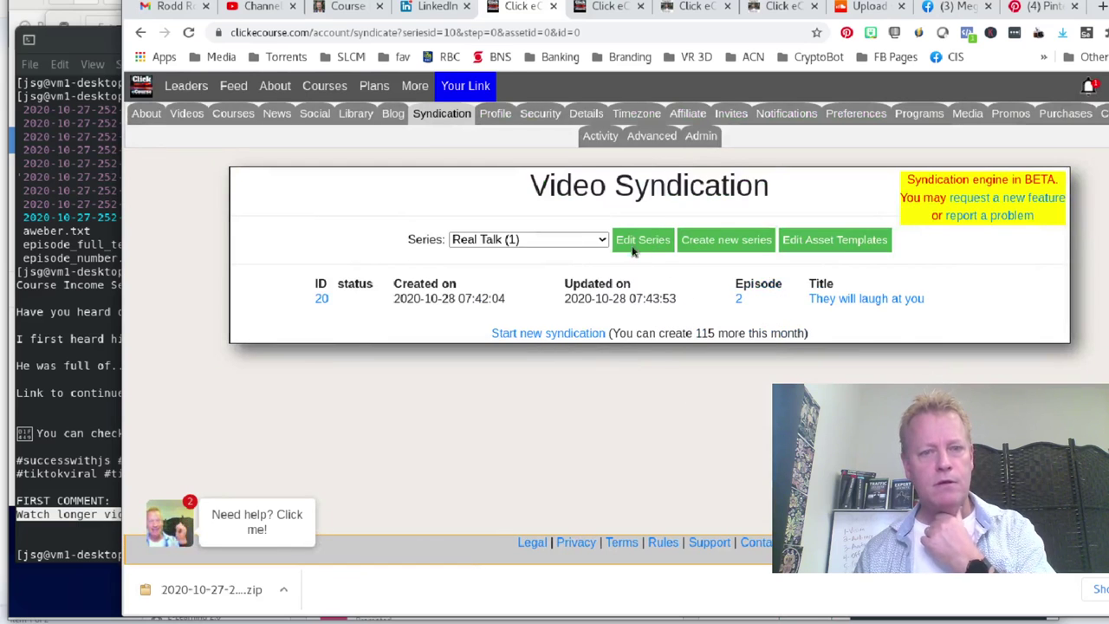
left_click(554, 240)
left_click(527, 254)
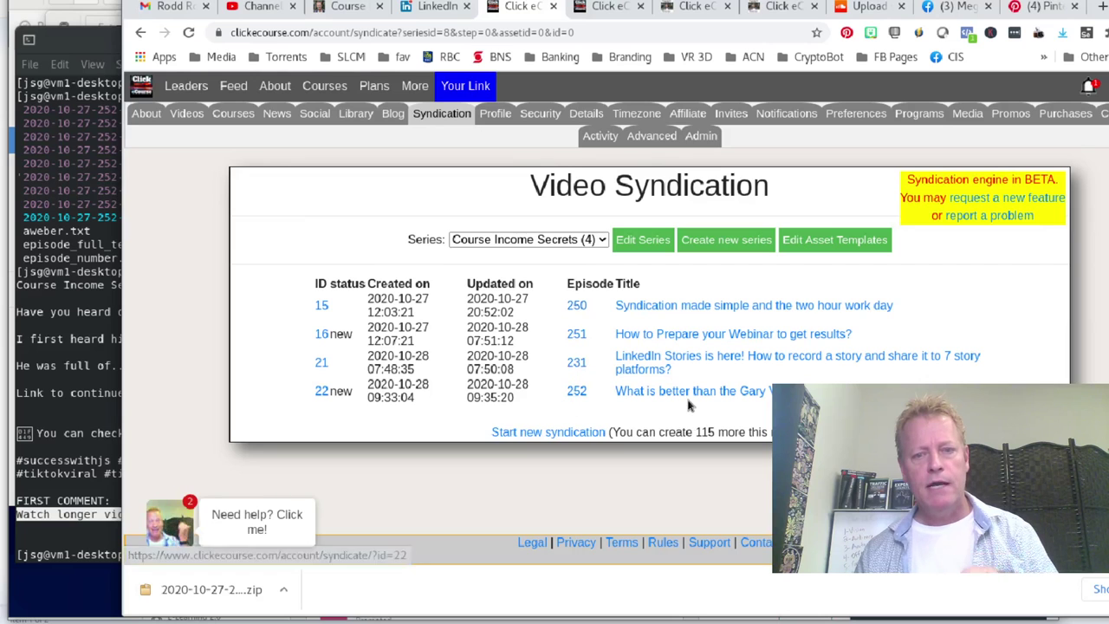
left_click(765, 393)
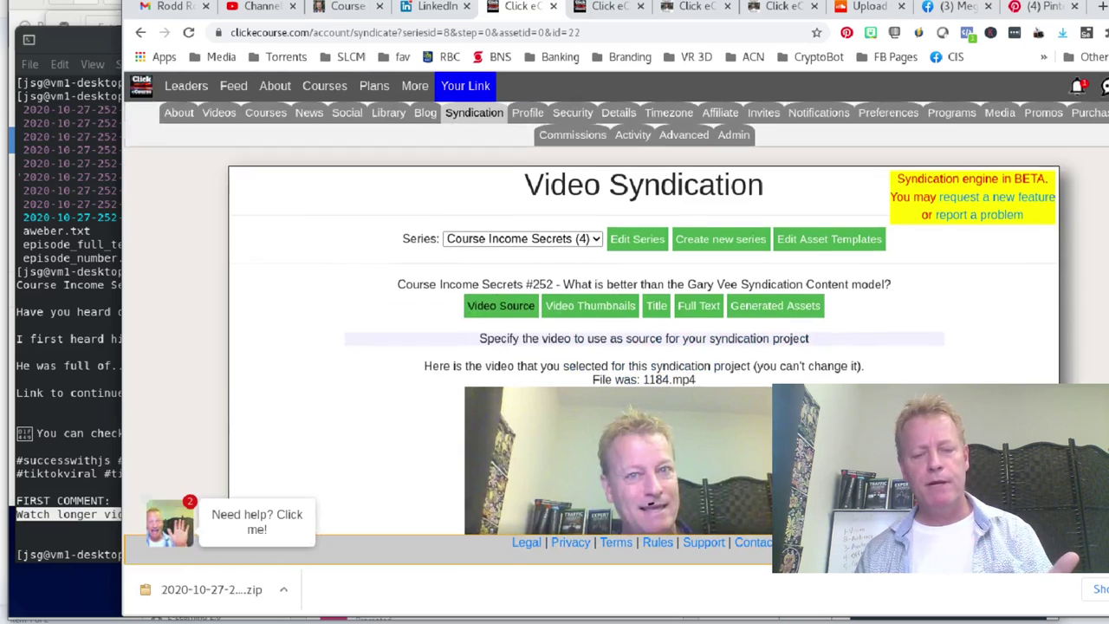
- Open linkedin asset #85 under Generated Assets and select its entire text
scroll(643, 347, "down", 1)
left_click(771, 188)
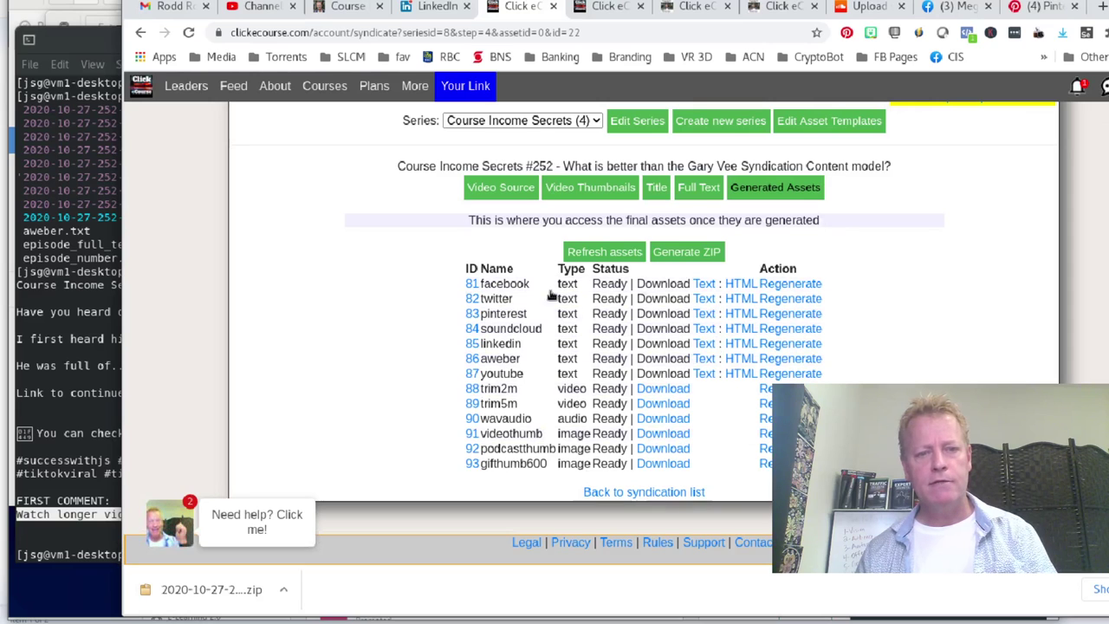
left_click(535, 348)
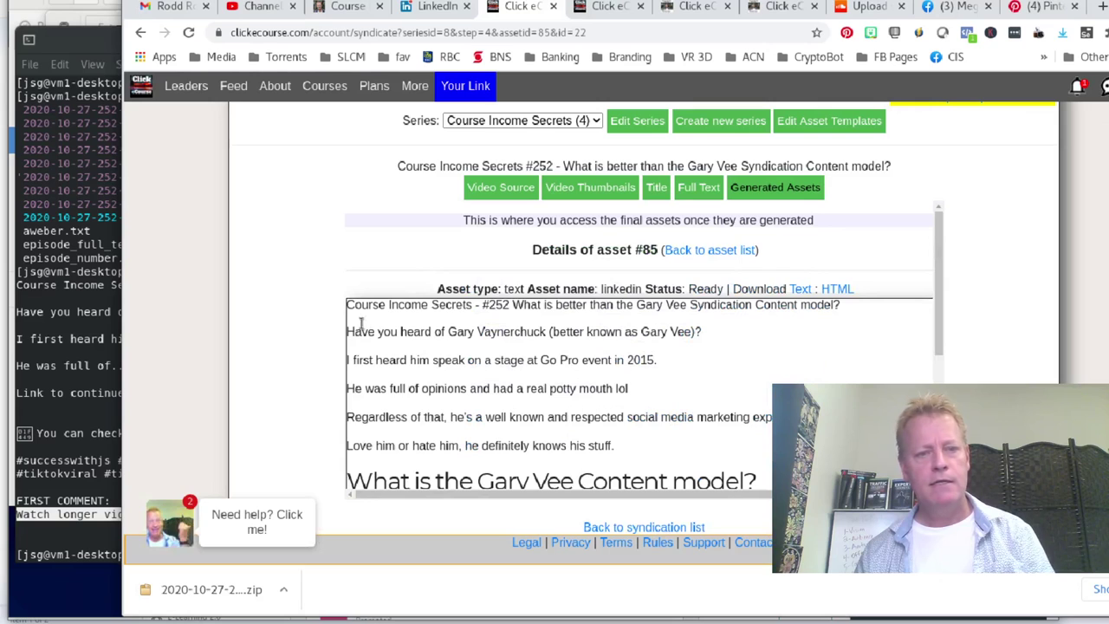
left_click_drag(346, 303, 684, 395)
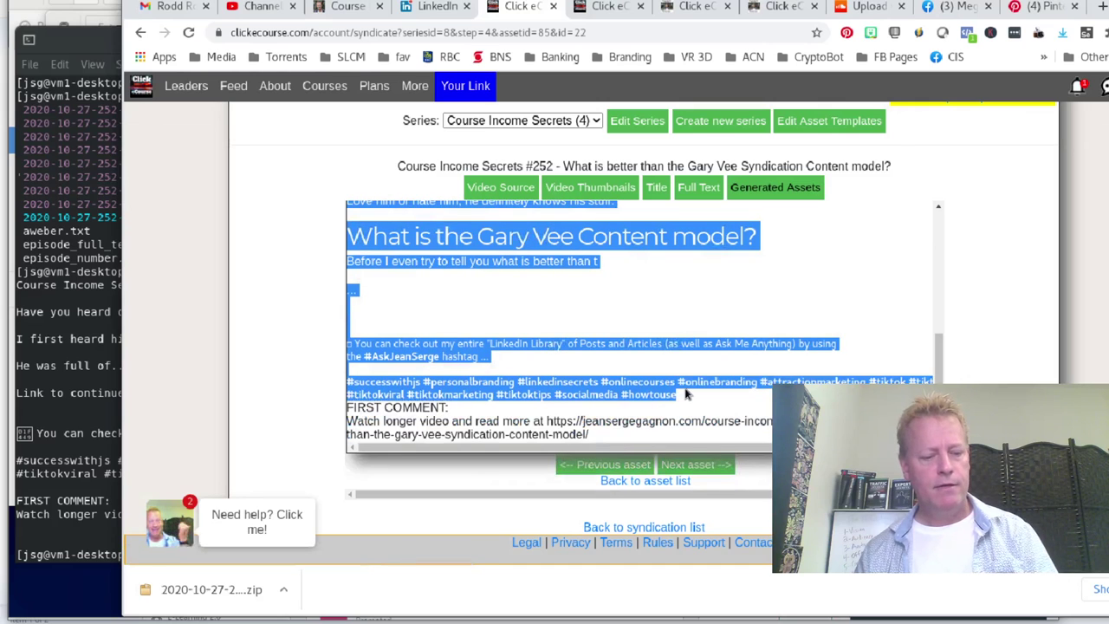
left_click(438, 7)
- Start a new LinkedIn post and paste the linkedin asset #85 text into it
scroll(544, 323, "up", 10)
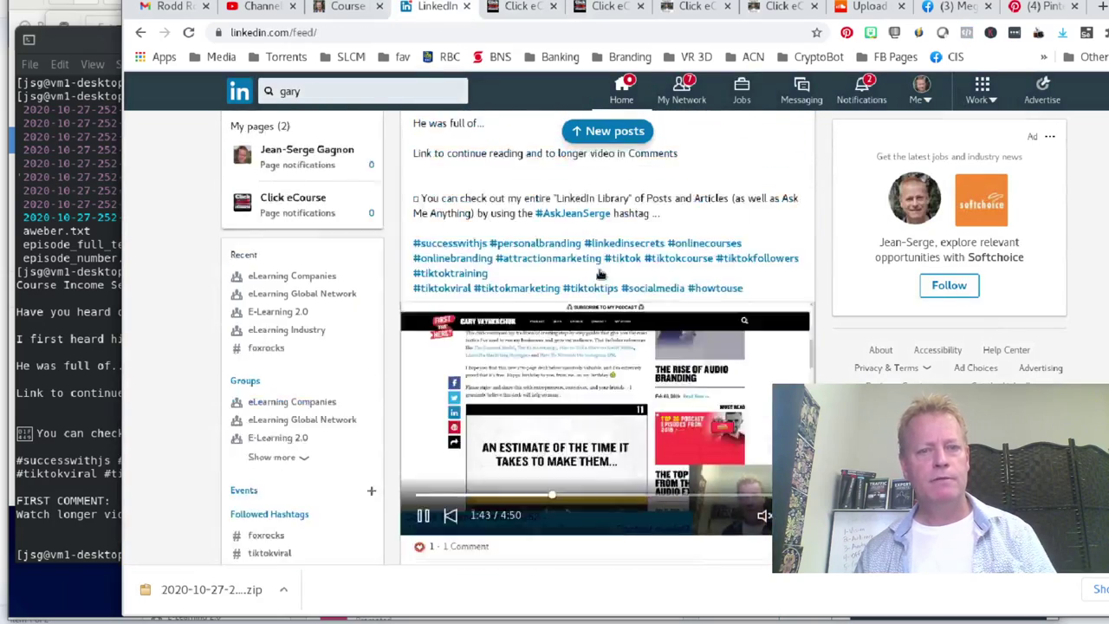
left_click(506, 177)
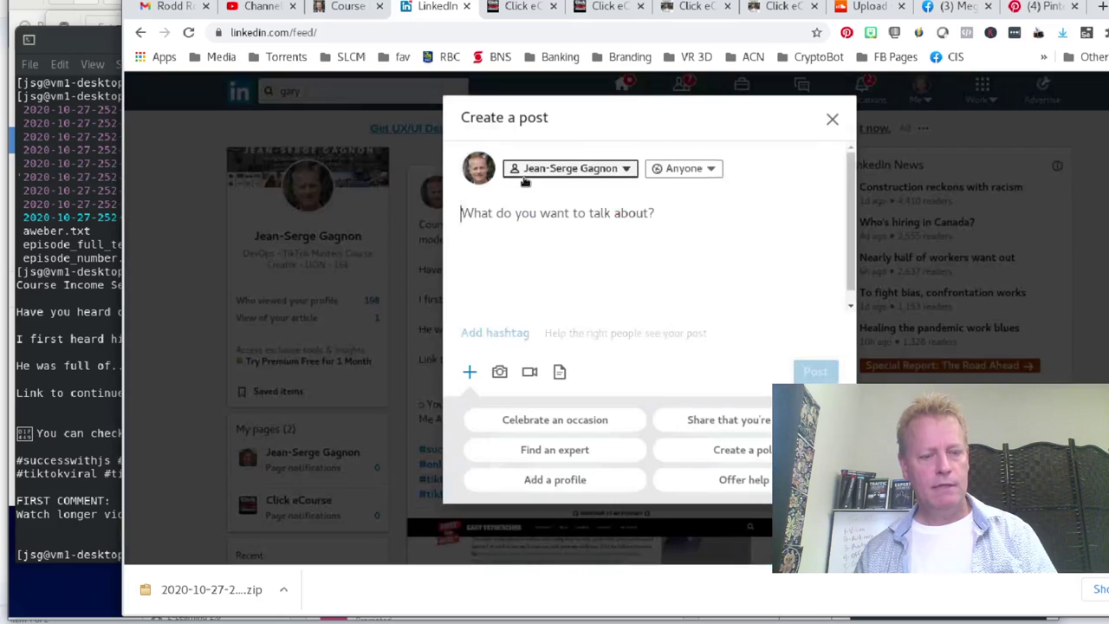
key("ctrl+v")
scroll(620, 297, "down", 5)
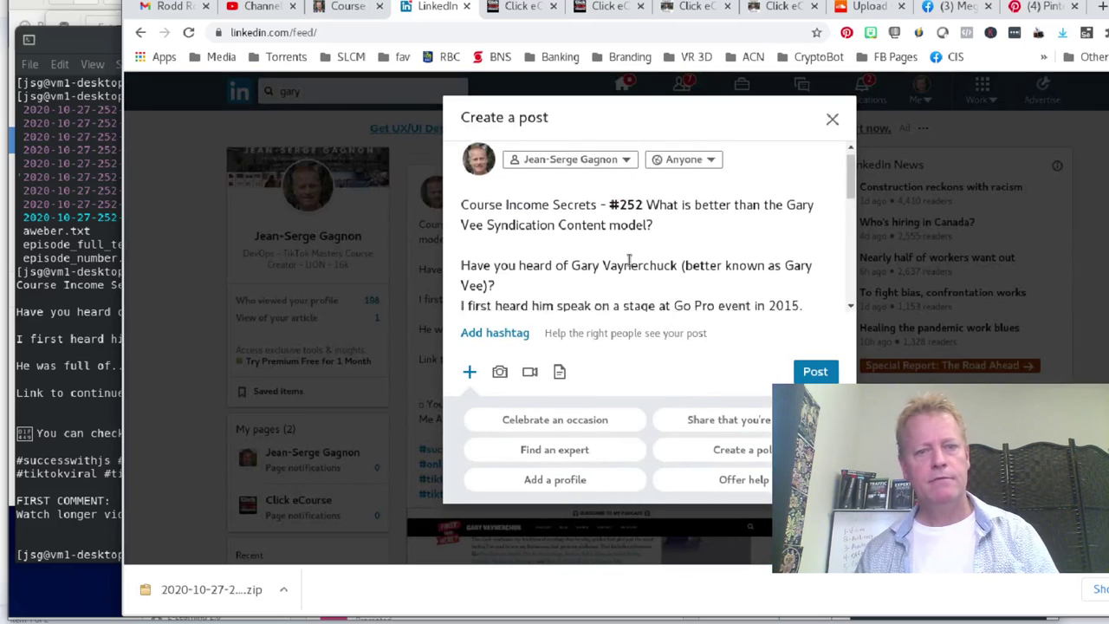
scroll(629, 260, "up", 3)
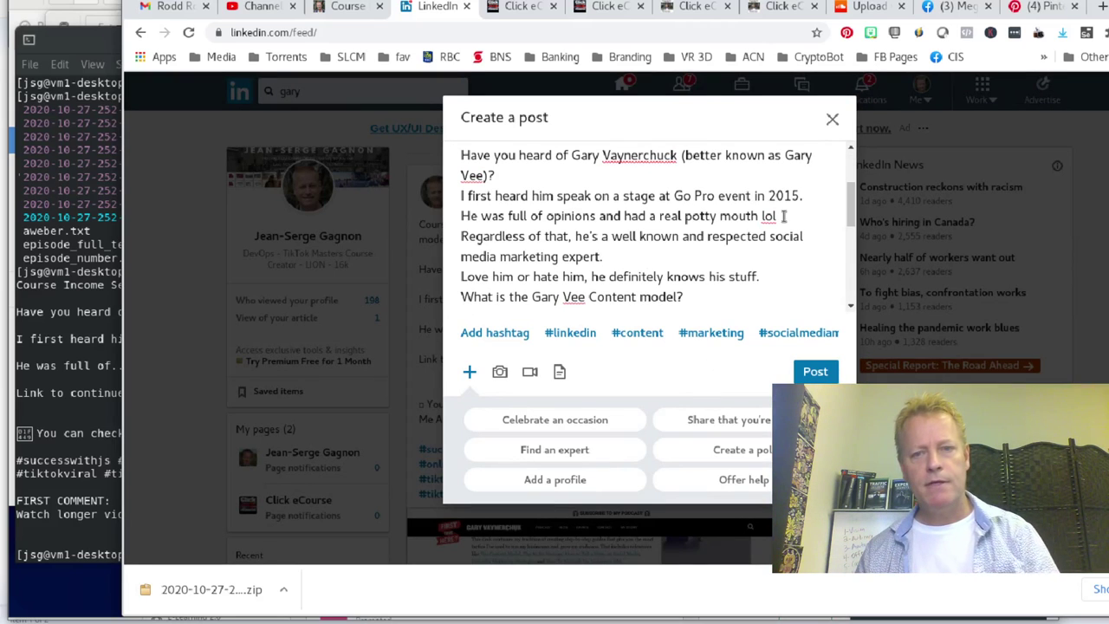
- Add blank lines after 'lol', 'expert.', 'Content model?' and 'knows his stuff.' in the draft
key("Return")
left_click(650, 276)
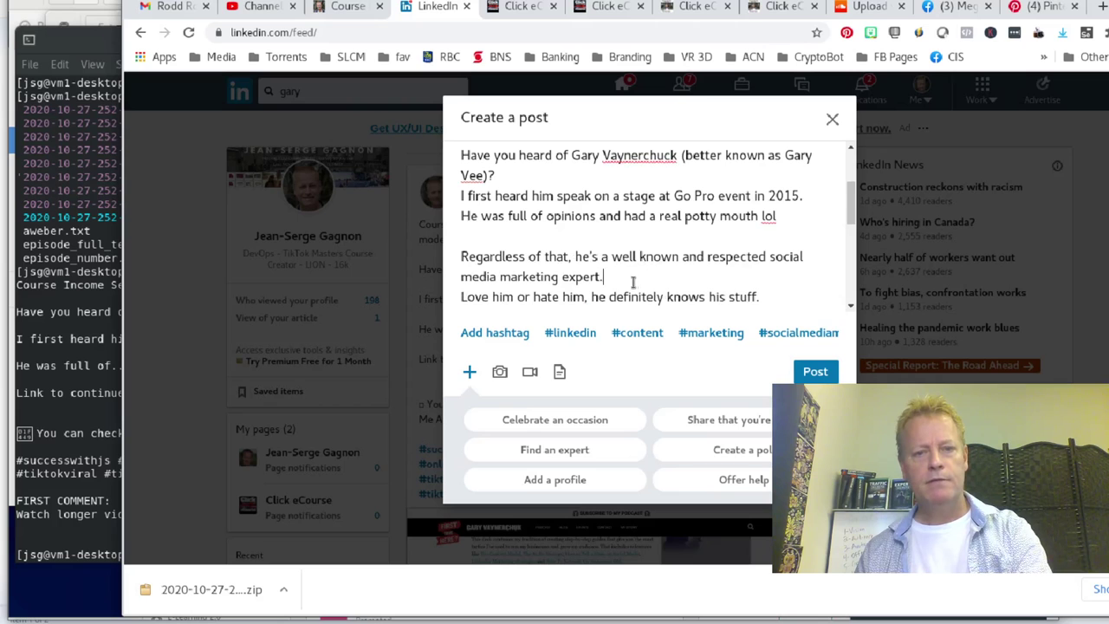
key("Return")
scroll(667, 264, "down", 4)
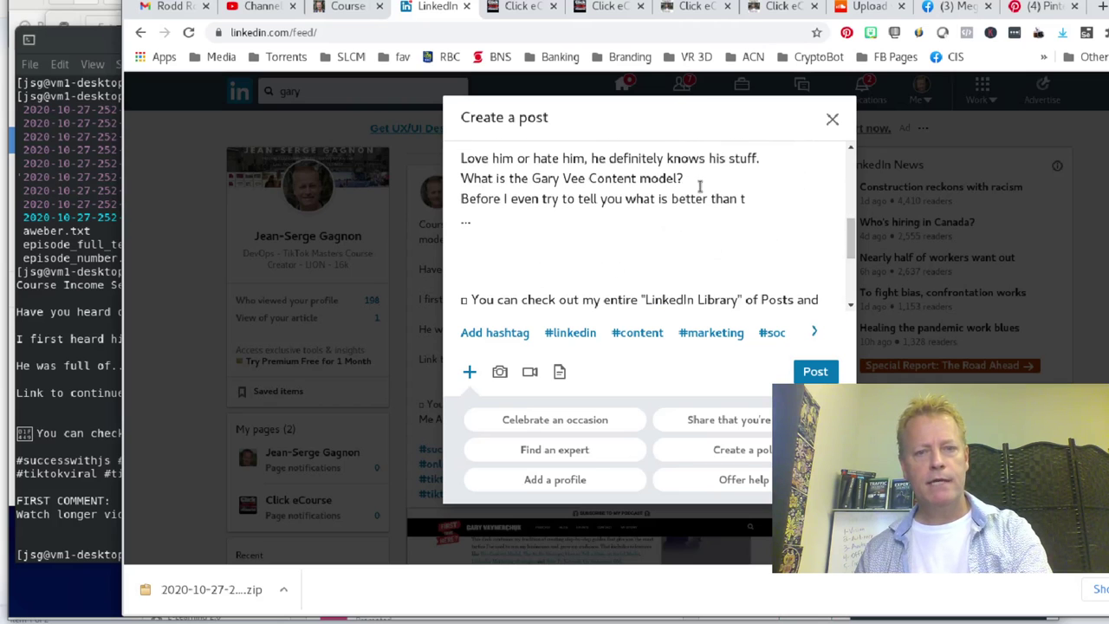
key("Return")
left_click(771, 162)
key("Return")
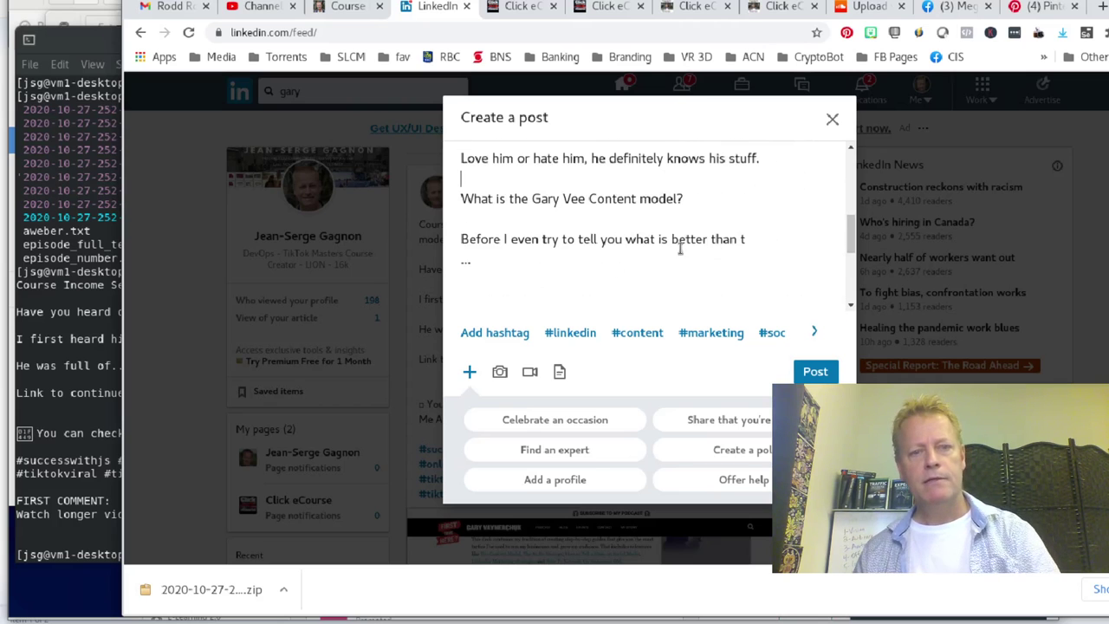
scroll(615, 260, "up", 3)
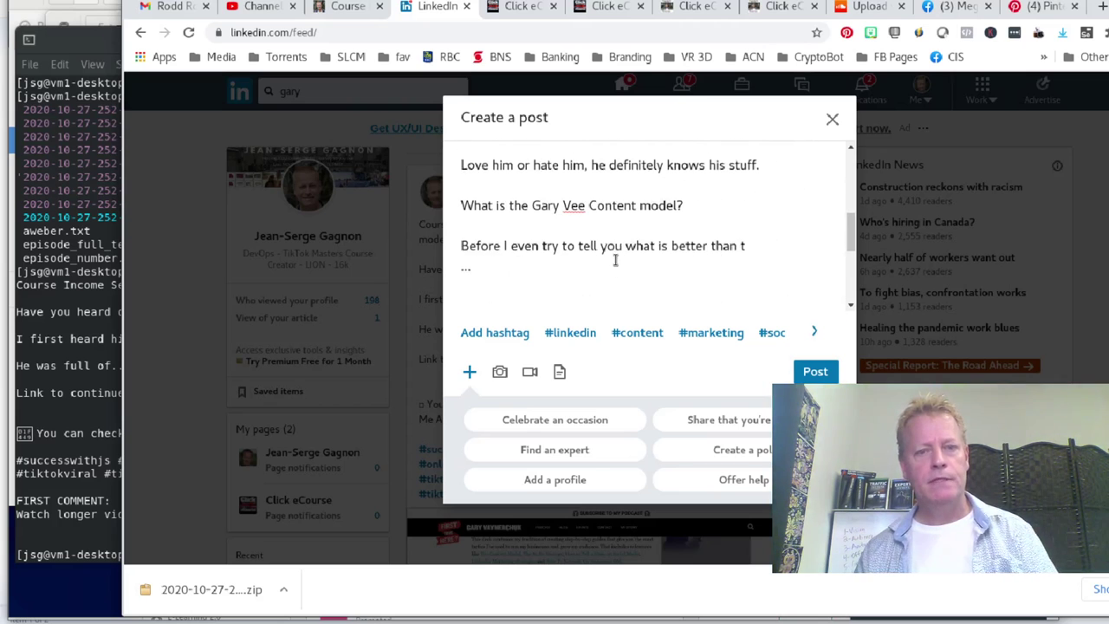
scroll(615, 260, "up", 3)
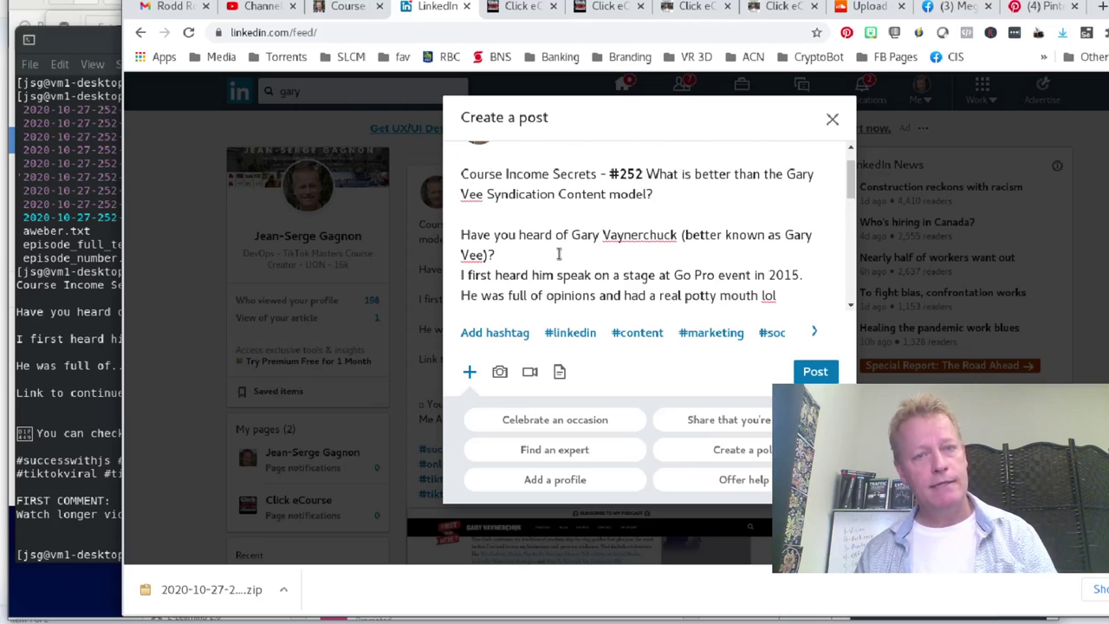
left_click(520, 6)
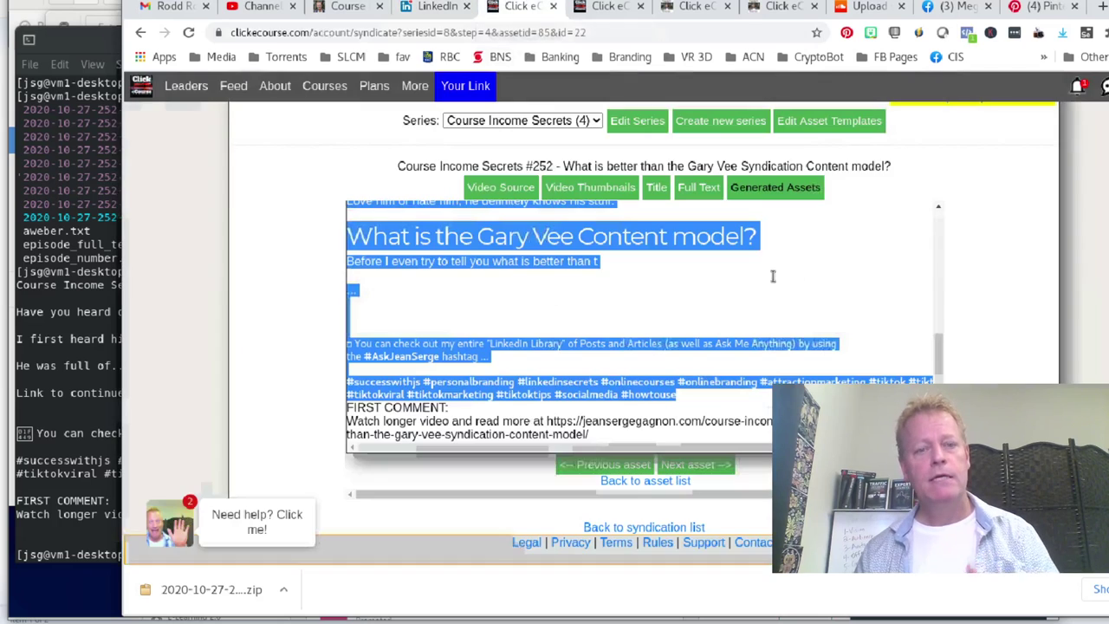
- Open the trim5m video asset #89 and jump its preview to the end screen
left_click(656, 481)
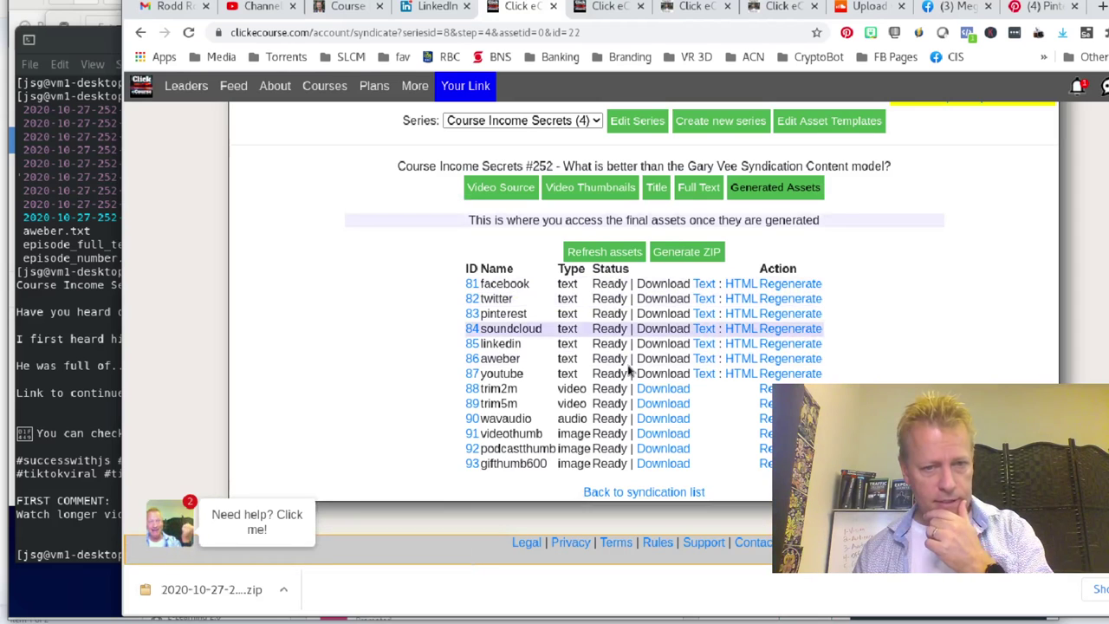
left_click(574, 404)
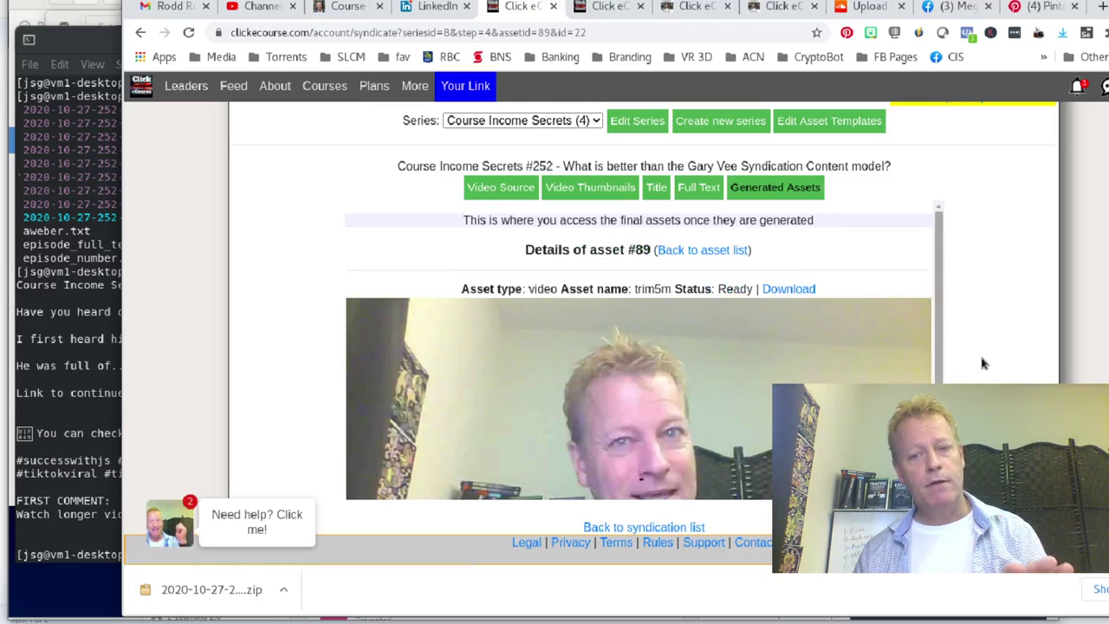
scroll(980, 361, "down", 1)
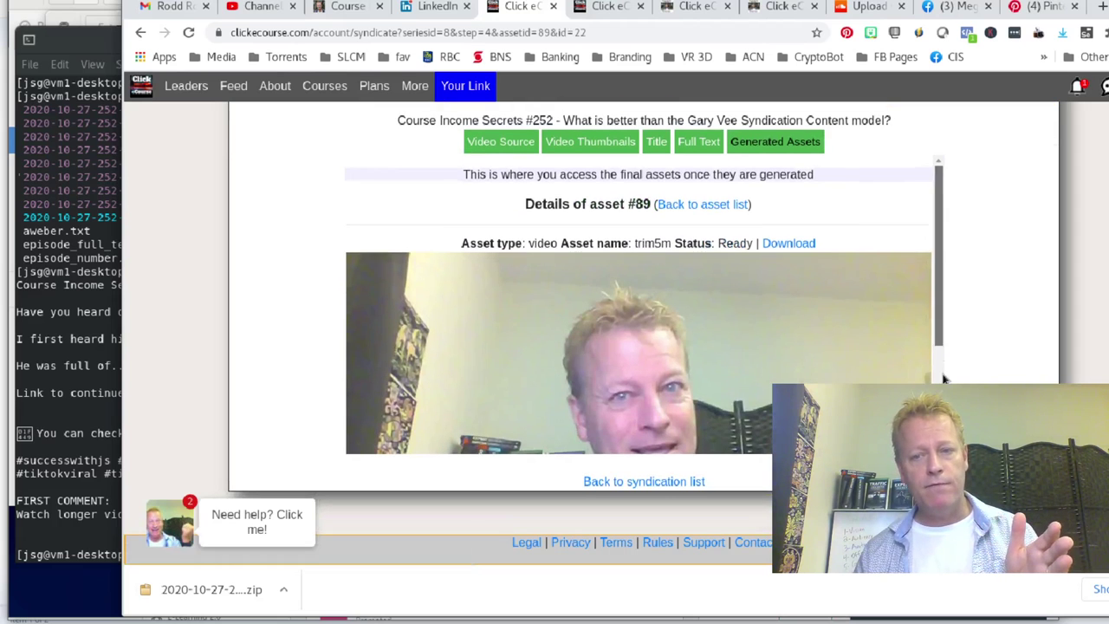
scroll(945, 378, "down", 2)
left_click(863, 402)
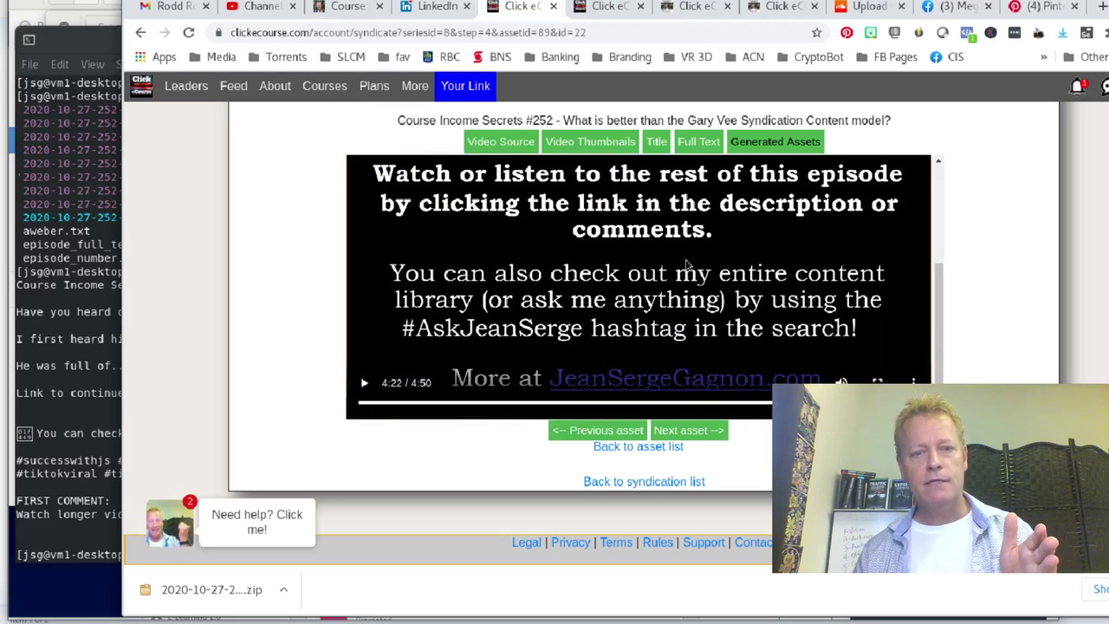
- Go to the Syndication of content page through the More menu
scroll(935, 286, "up", 3)
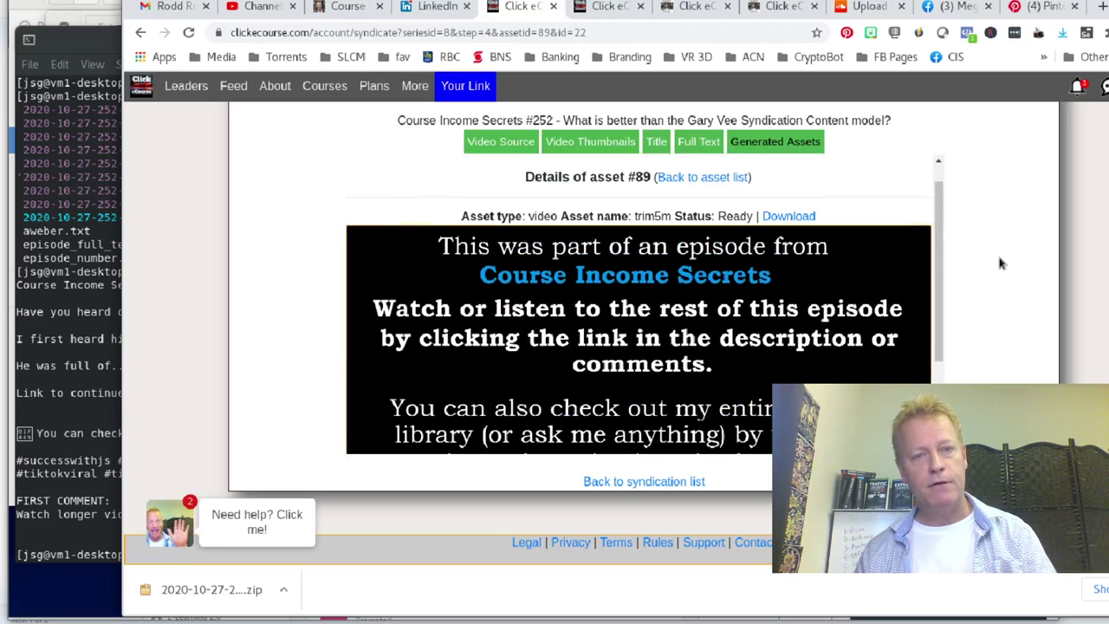
left_click(420, 85)
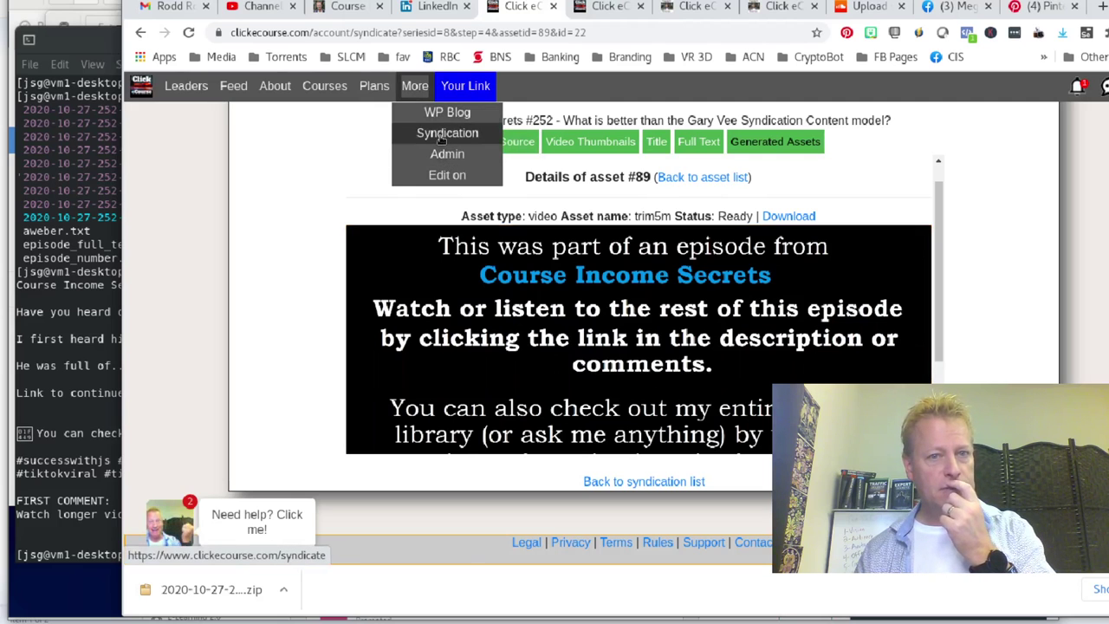
left_click(445, 133)
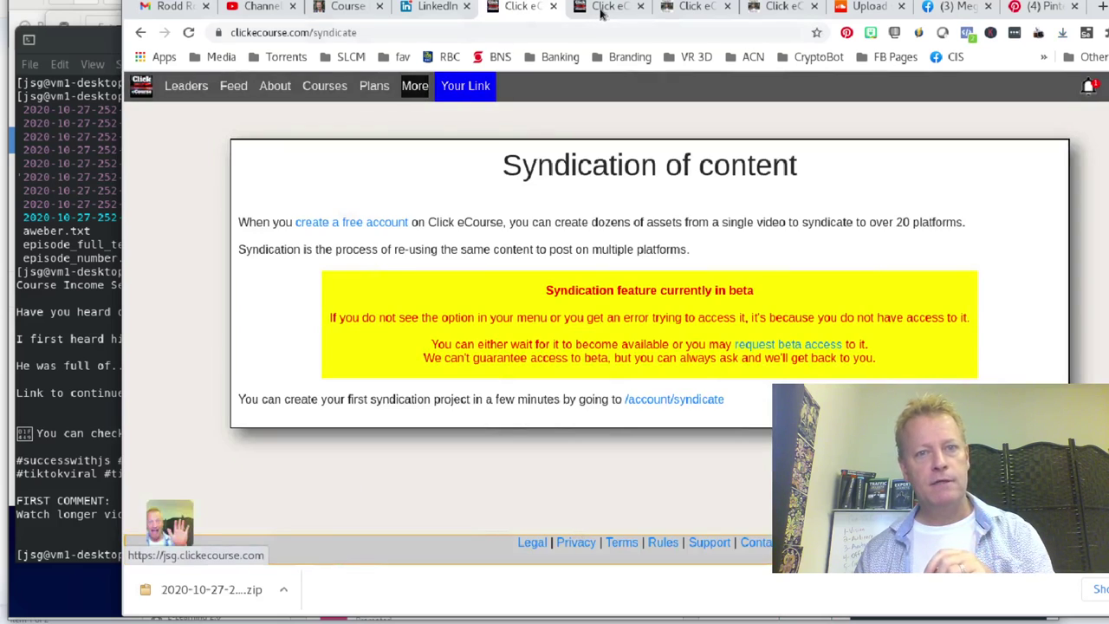
- Switch between the Click eCourse tabs, then go back to the previous syndication project page
left_click(603, 7)
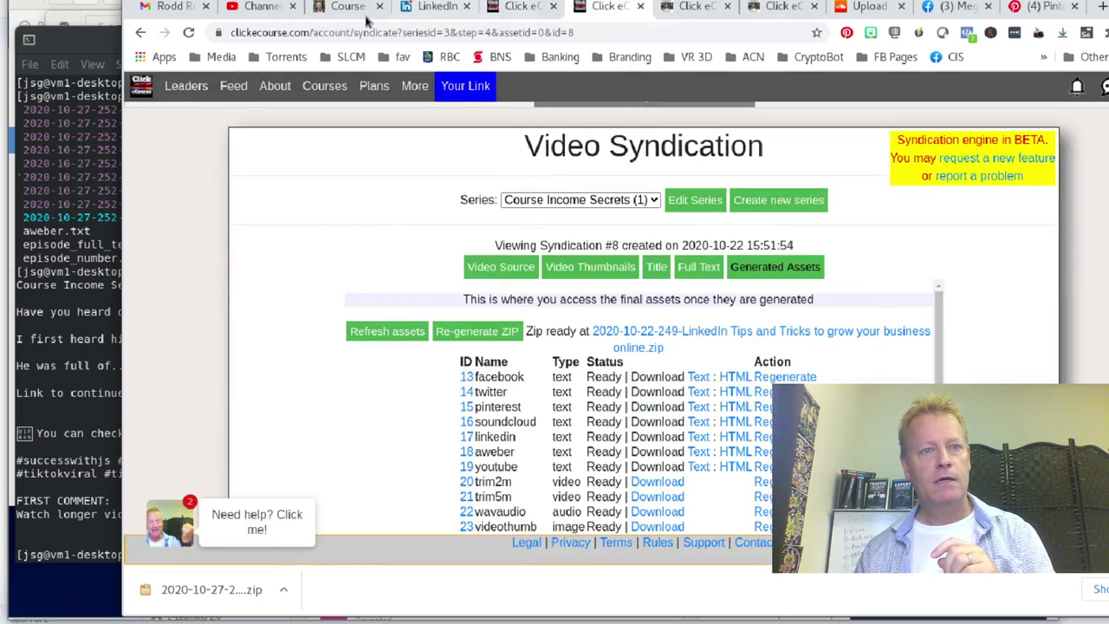
left_click(519, 7)
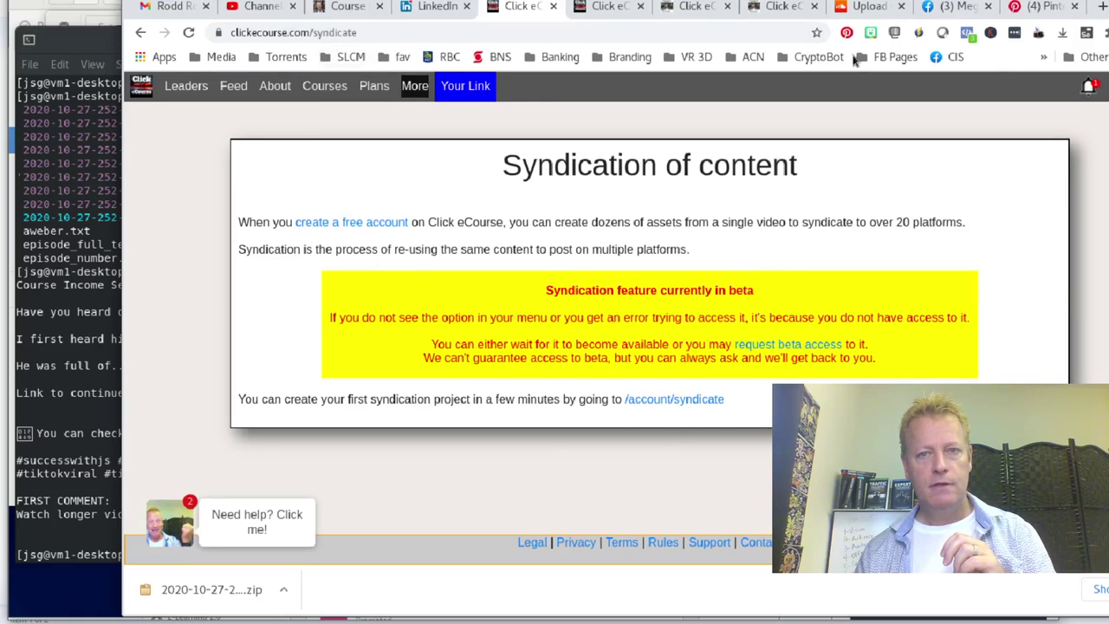
left_click(415, 87)
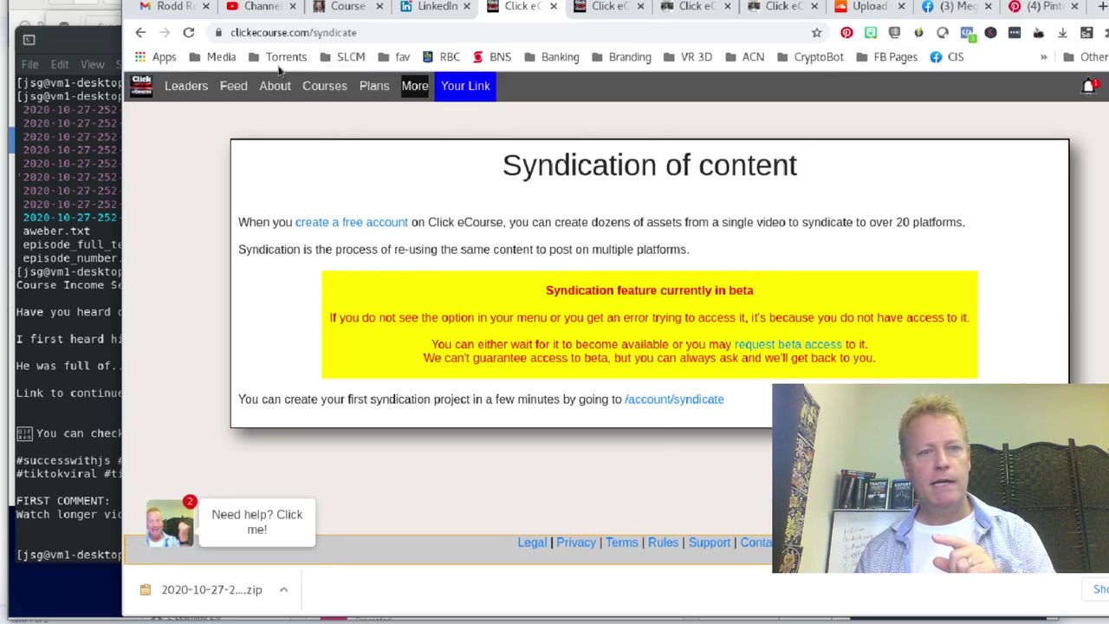
left_click(140, 32)
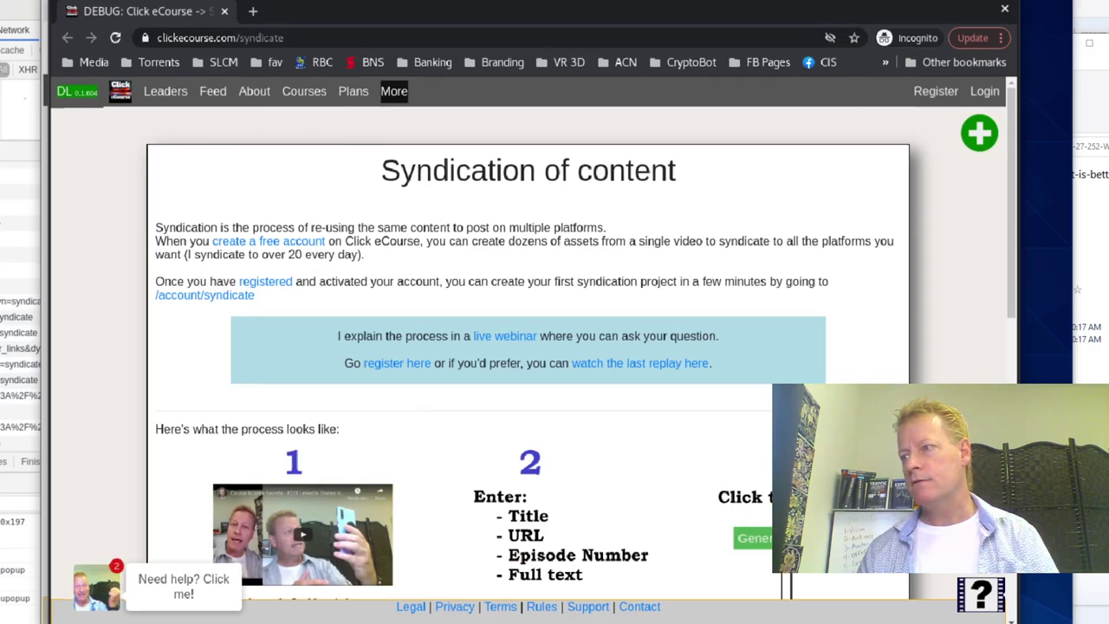
left_click(249, 41)
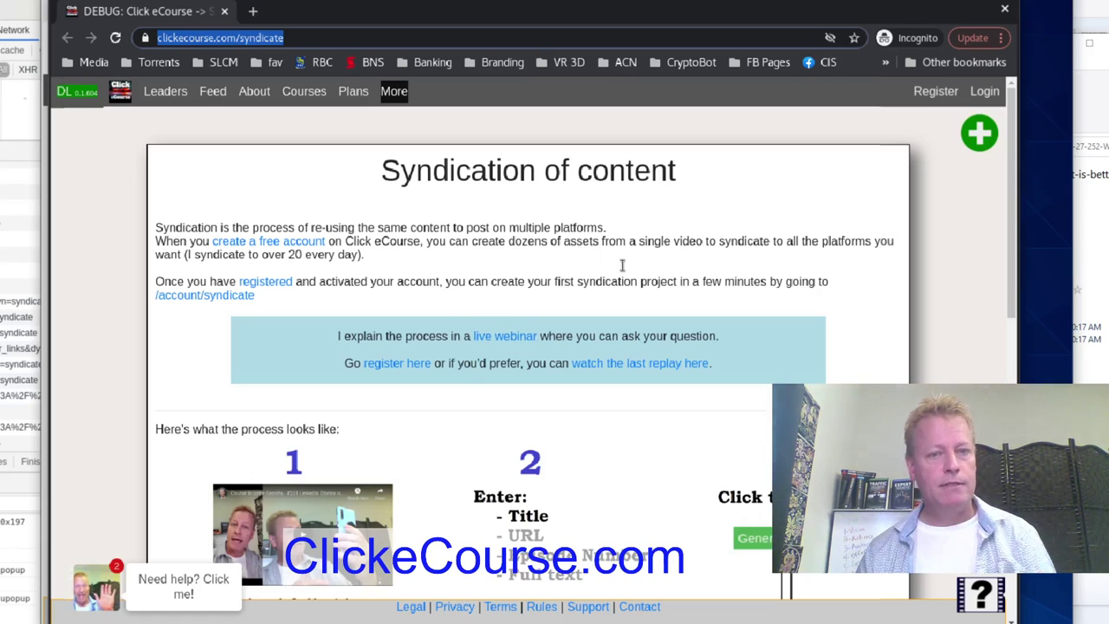
scroll(529, 260, "down", 1)
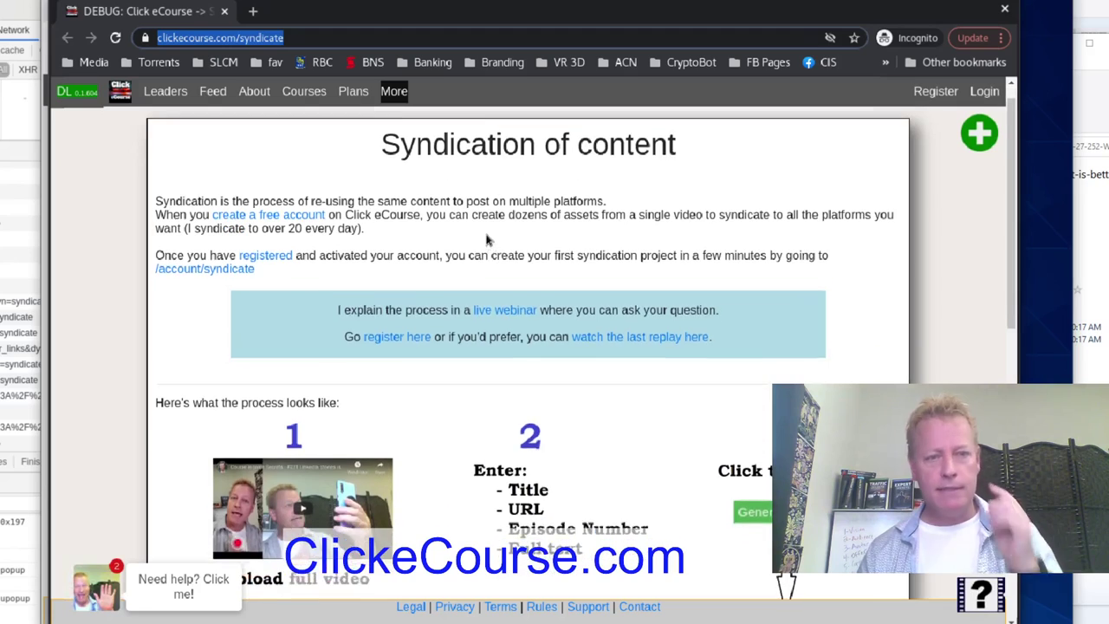
scroll(612, 397, "down", 7)
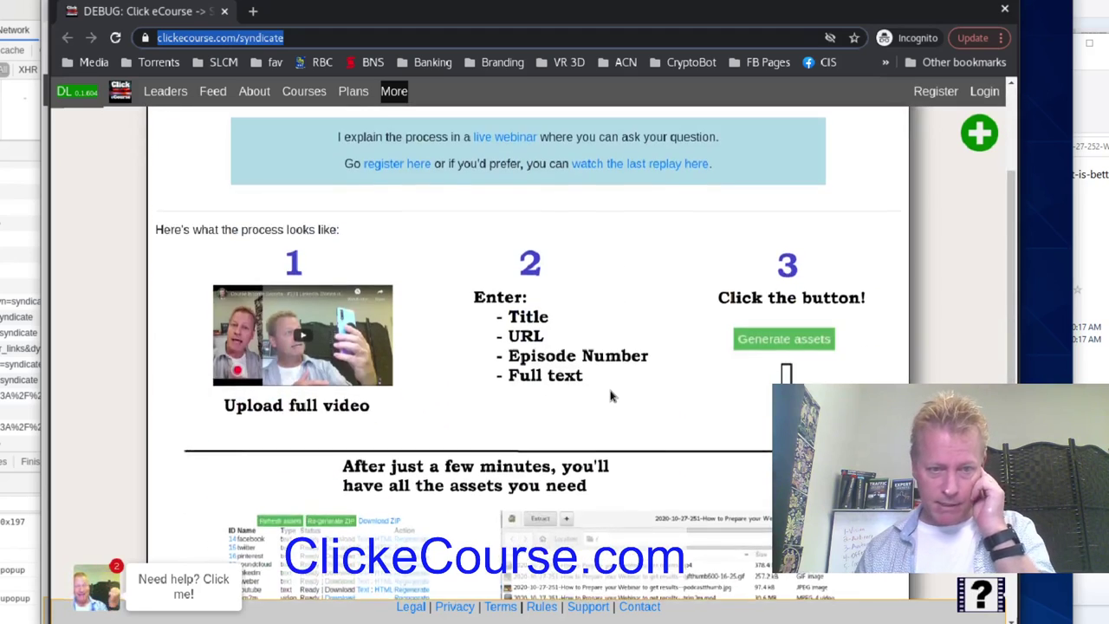
scroll(612, 390, "up", 3)
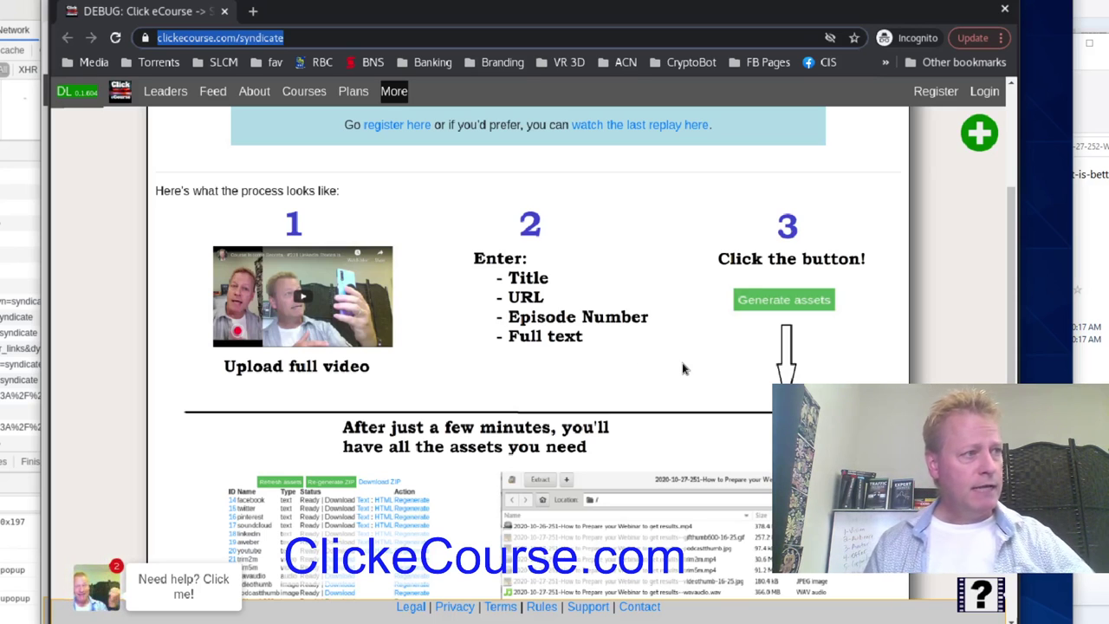
scroll(651, 402, "down", 1)
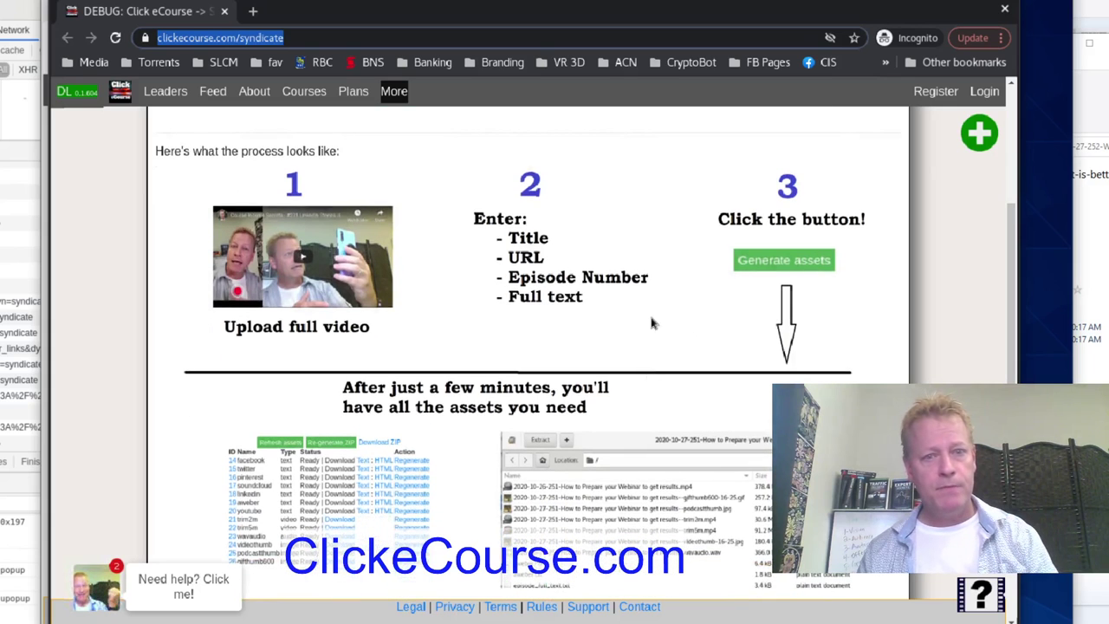
scroll(548, 450, "down", 2)
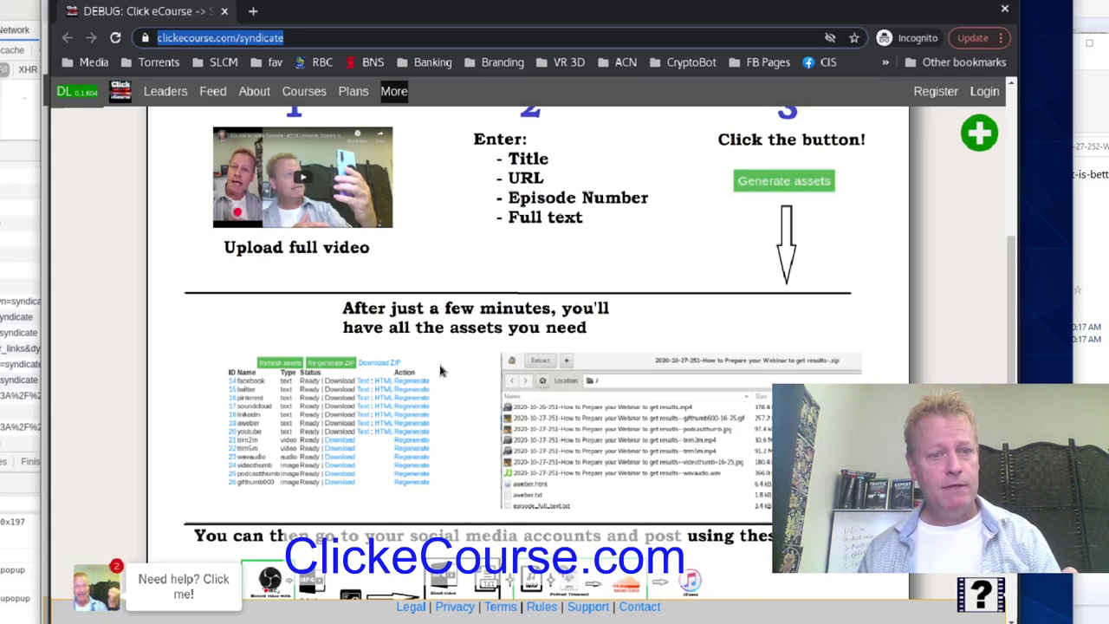
scroll(442, 370, "down", 2)
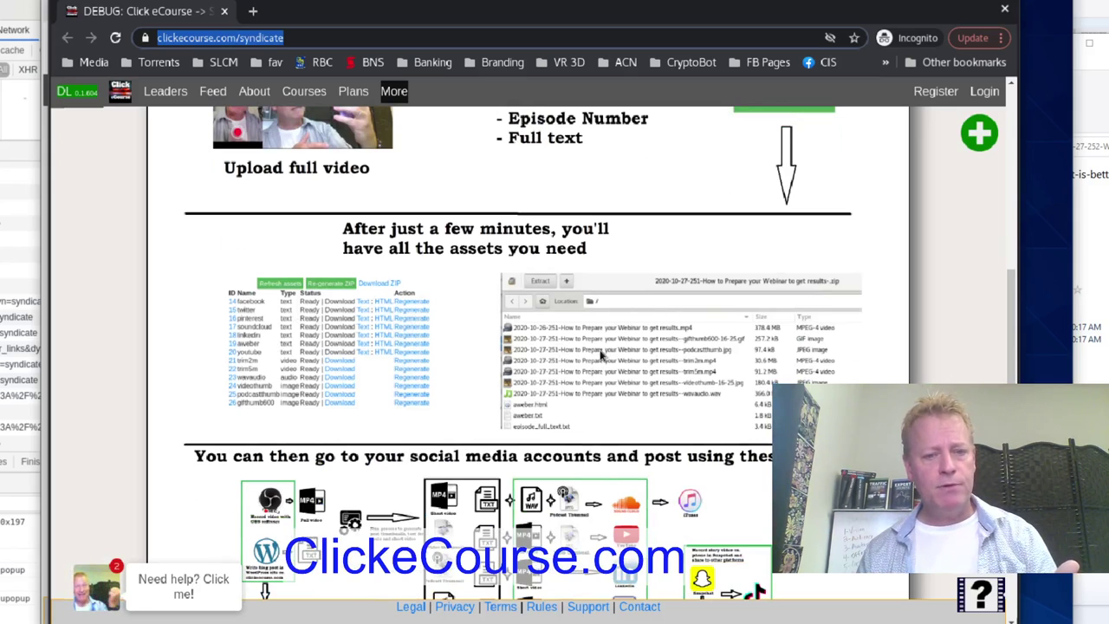
scroll(605, 355, "down", 3)
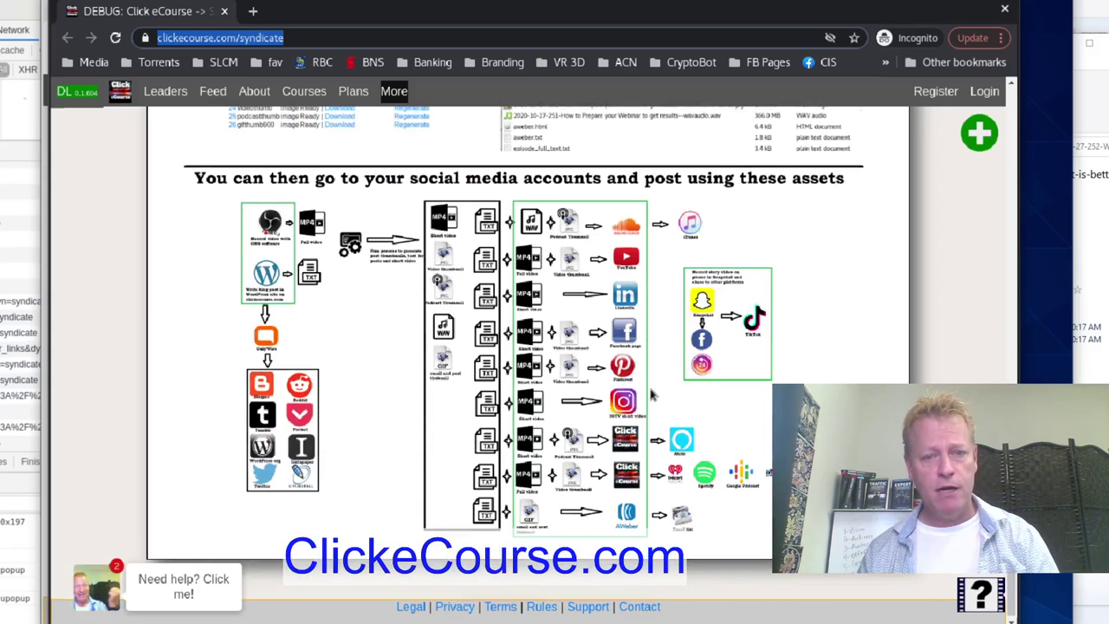
scroll(602, 416, "up", 3)
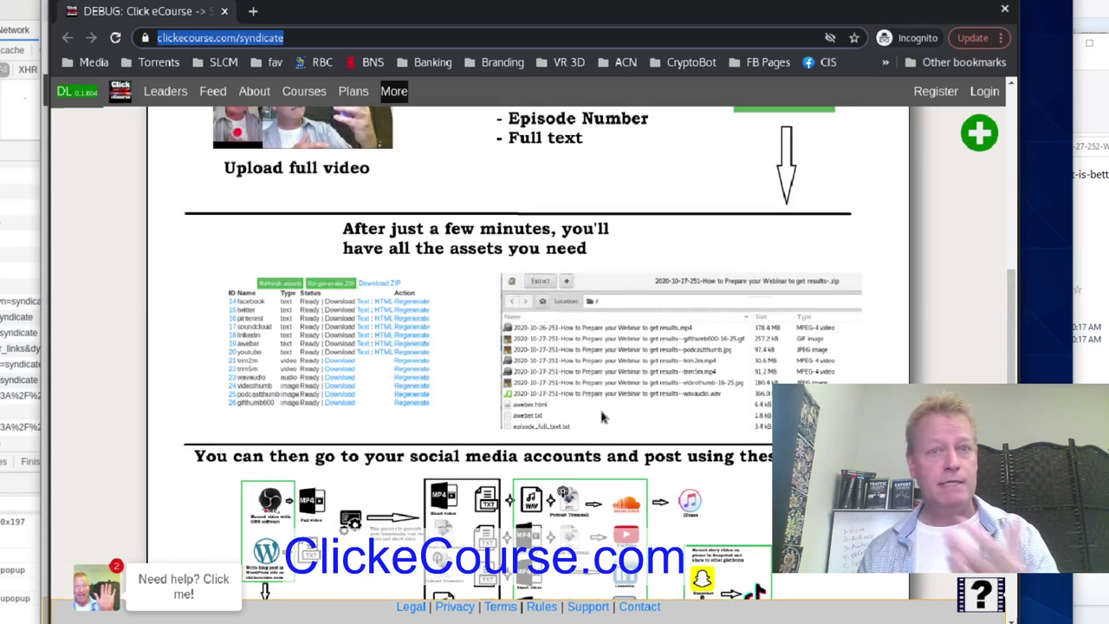
scroll(601, 413, "up", 2)
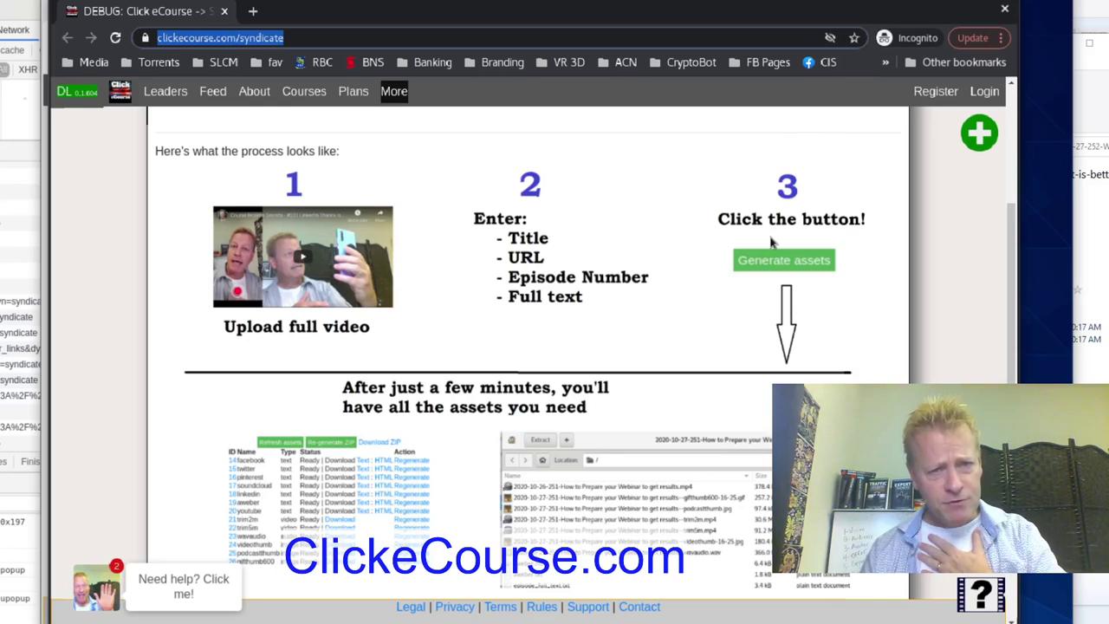
scroll(771, 242, "up", 1)
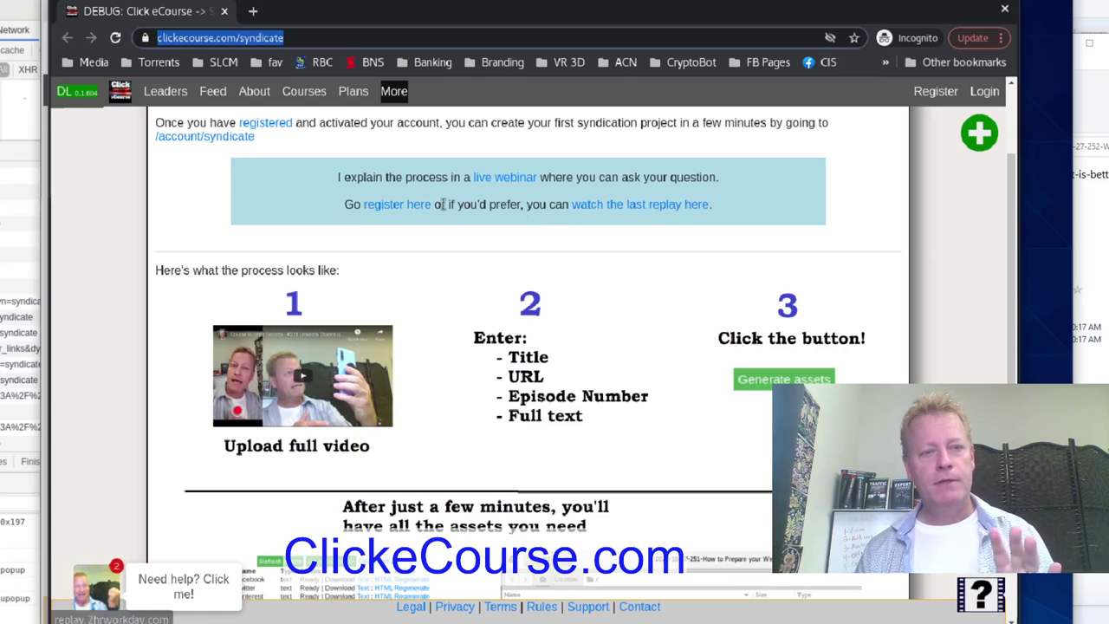
scroll(570, 249, "up", 2)
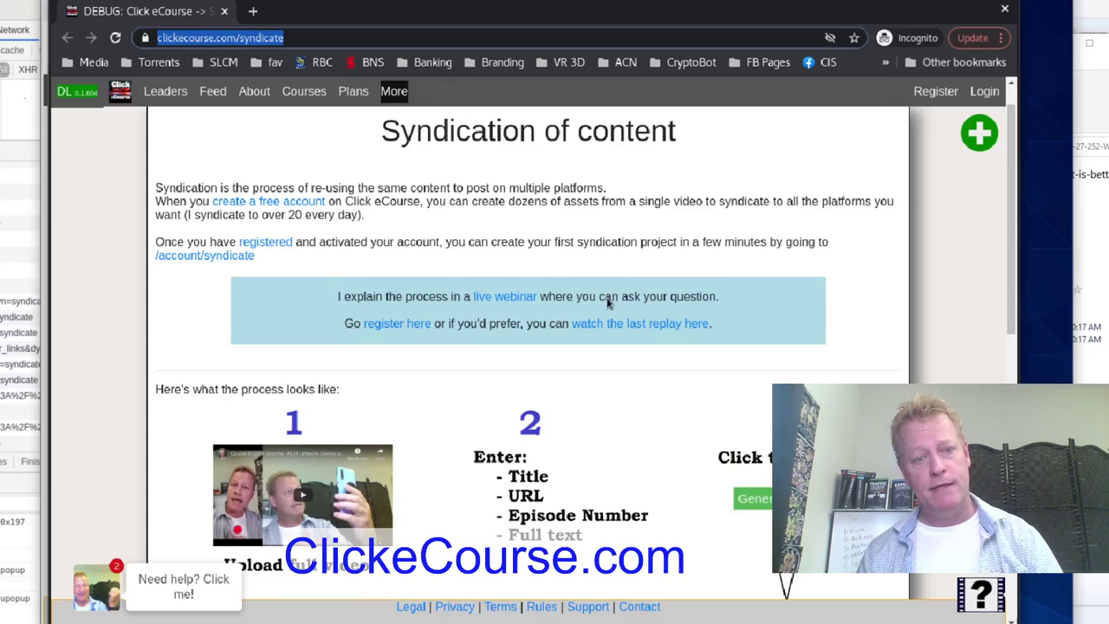
scroll(611, 329, "down", 2)
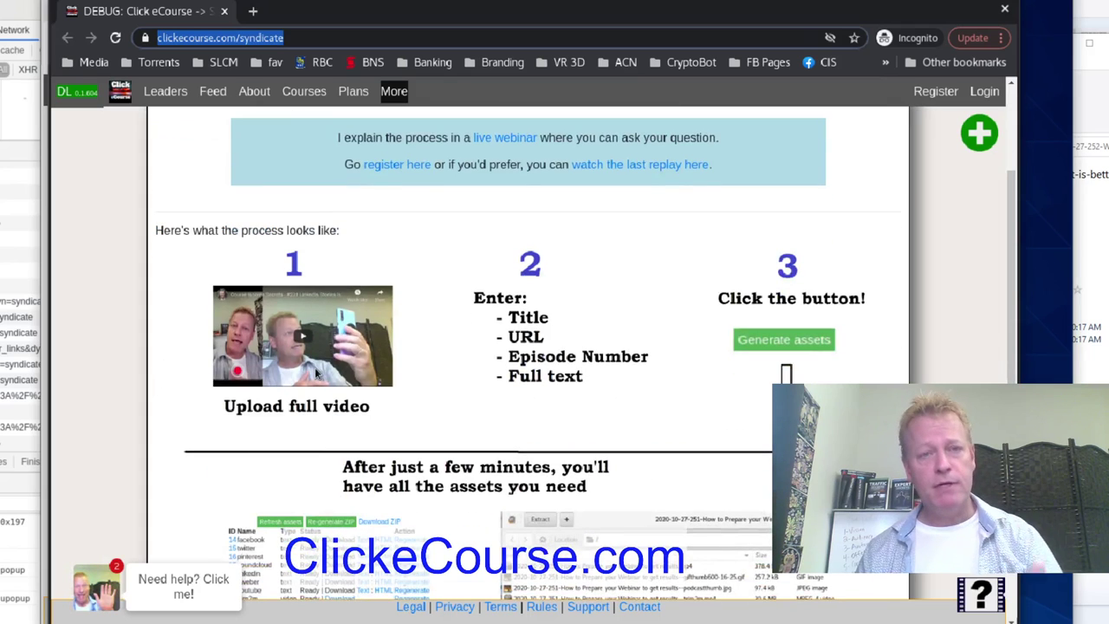